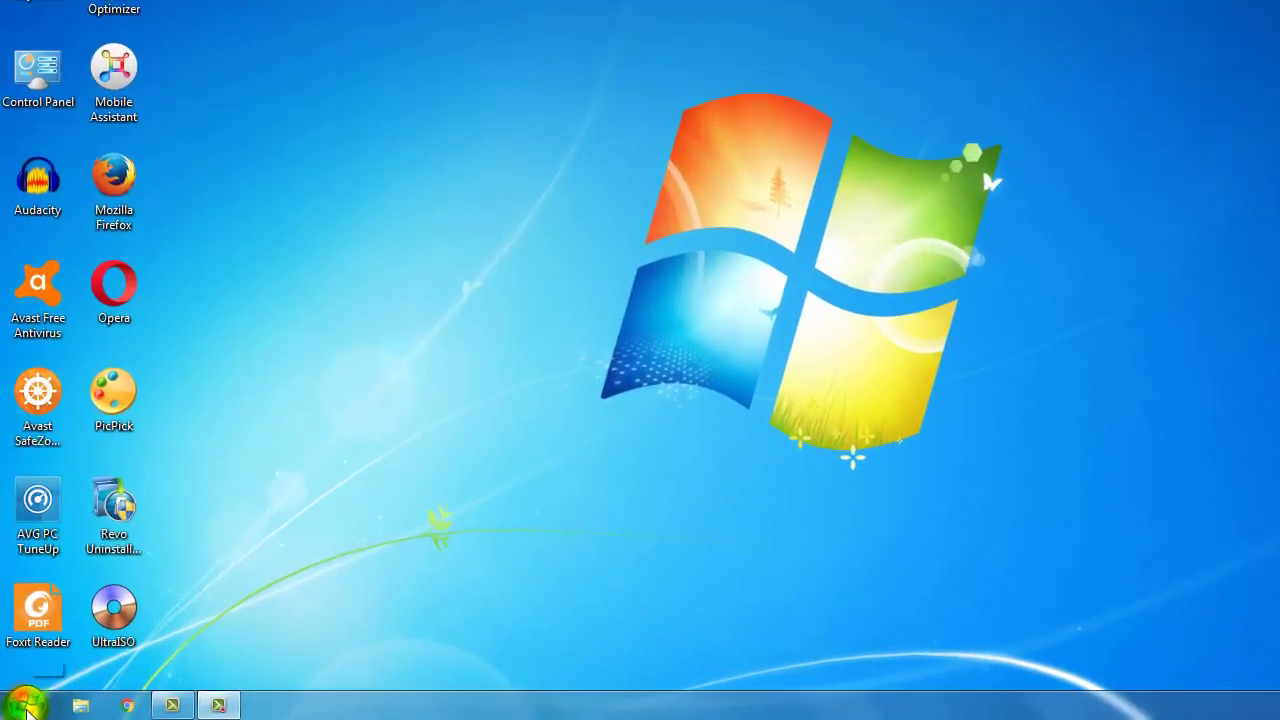
# Open the Run dialog from Start > All Programs > Accessories.
pyautogui.click(27, 706)
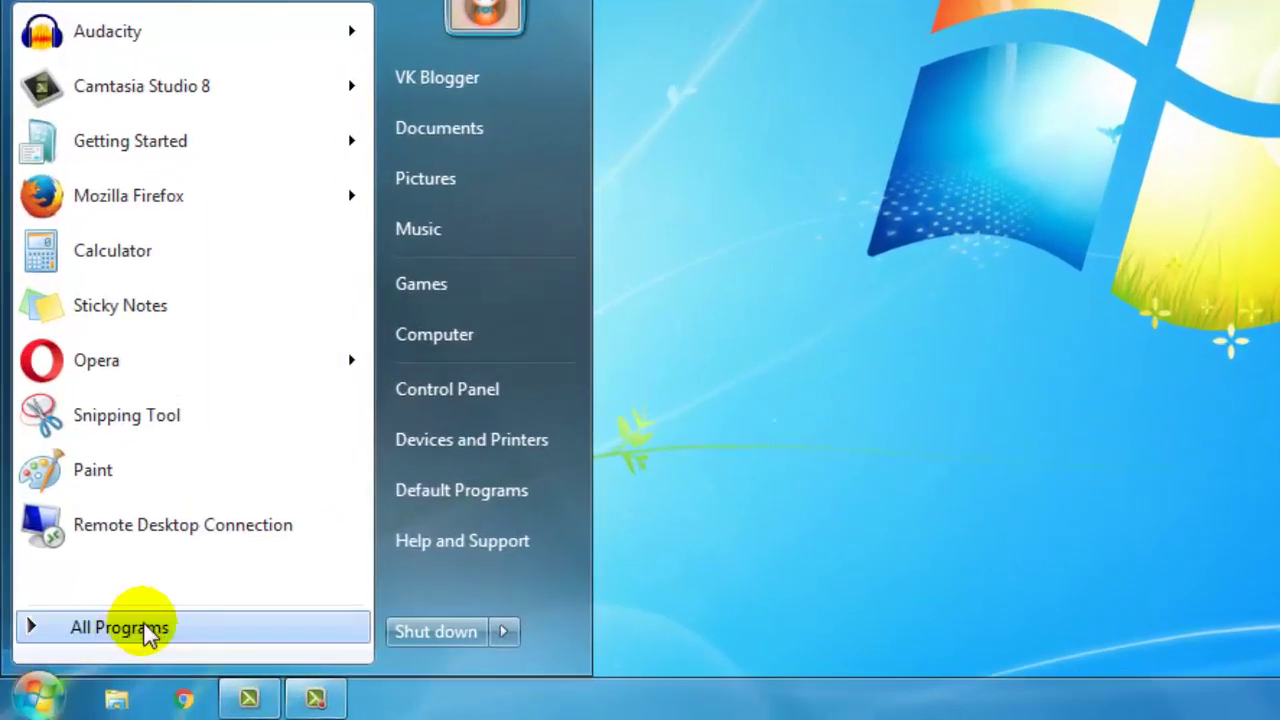
pyautogui.click(145, 630)
pyautogui.click(143, 628)
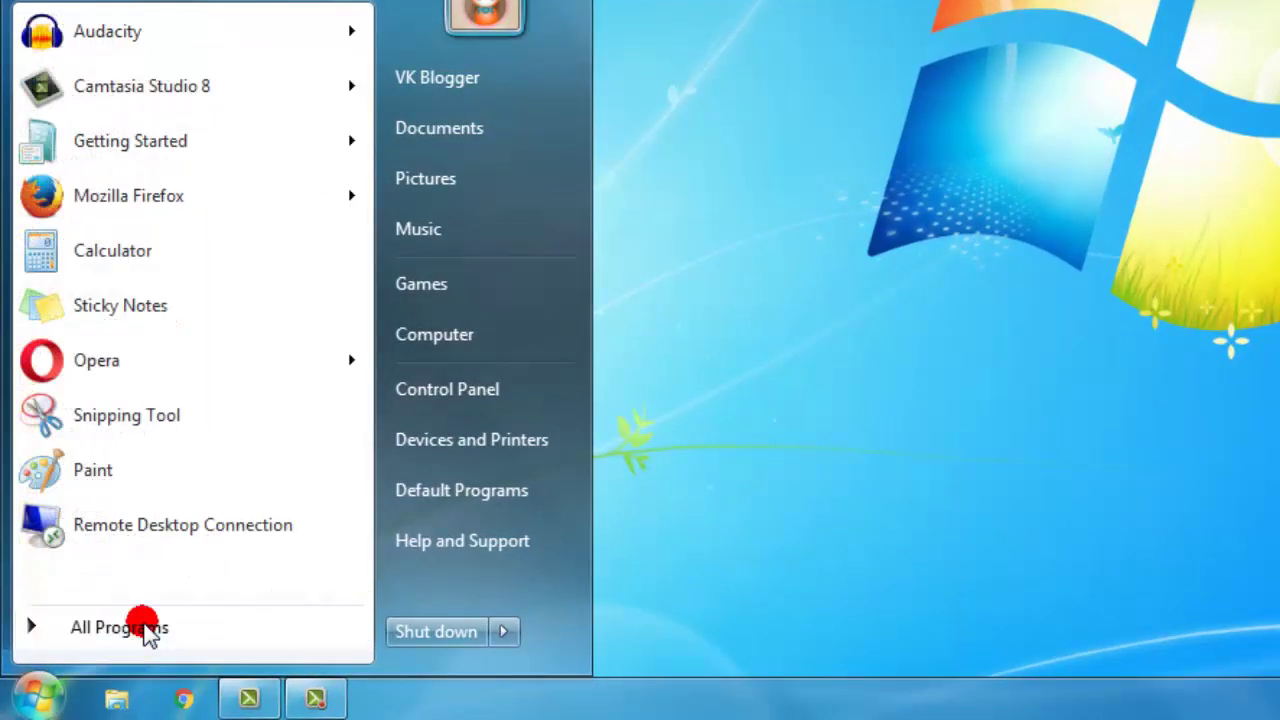
pyautogui.click(145, 628)
pyautogui.click(192, 372)
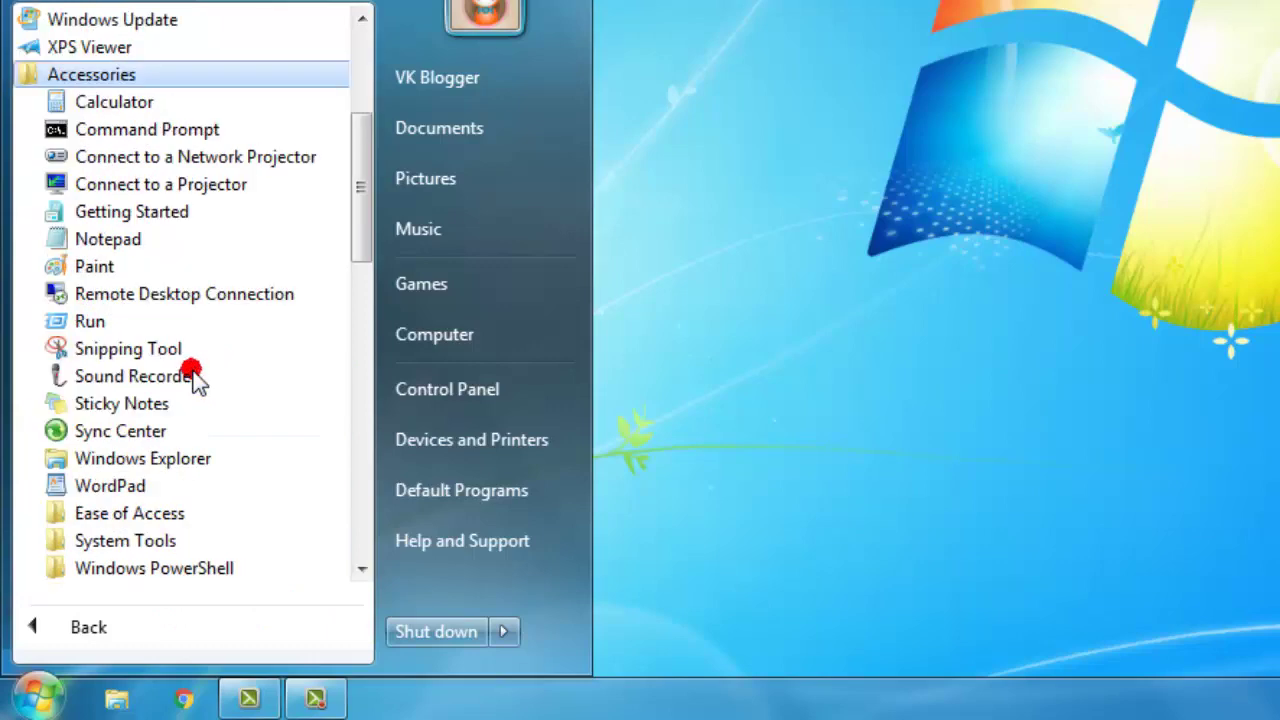
pyautogui.click(193, 330)
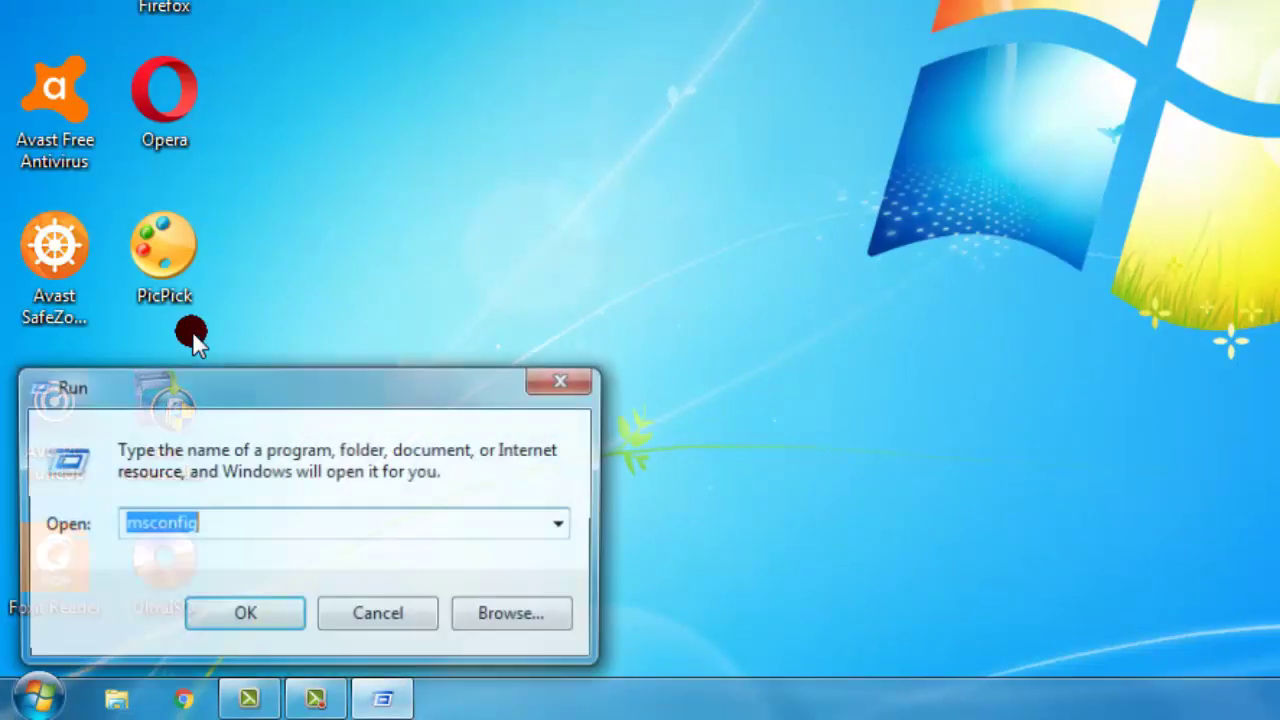
# Run the msconfig command already in the Open box to start System Configuration.
pyautogui.click(228, 516)
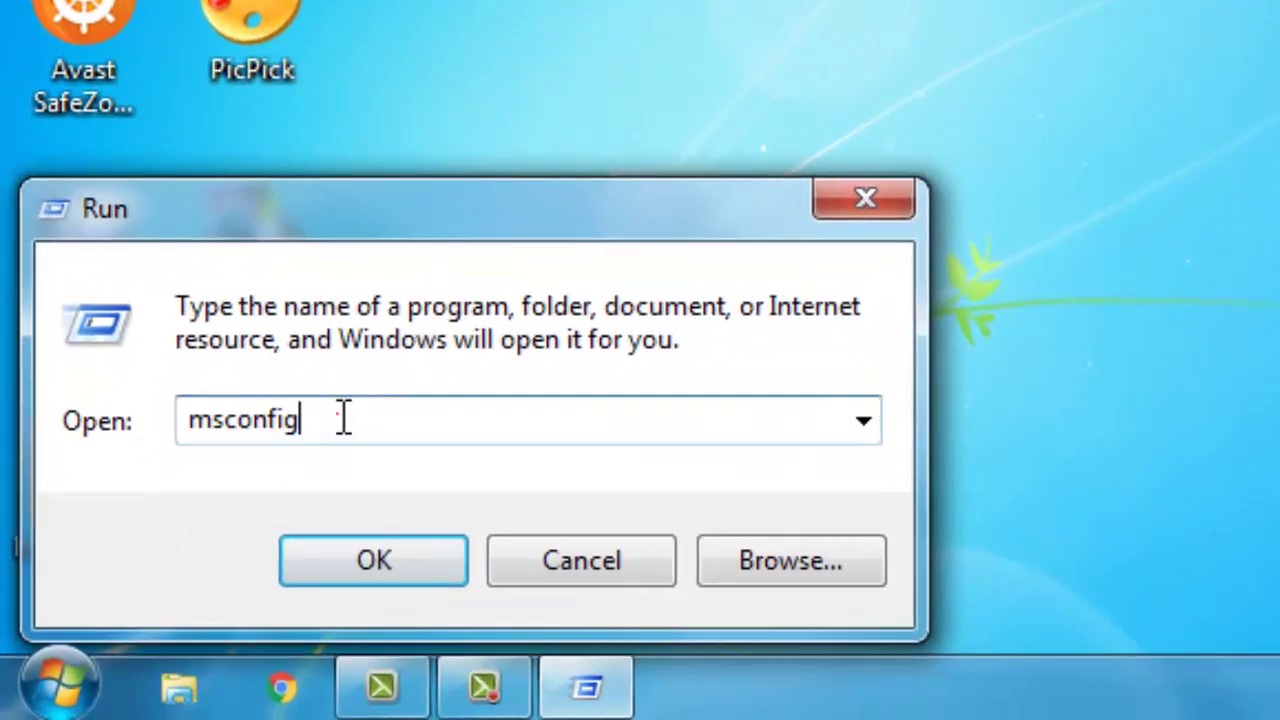
pyautogui.click(346, 415)
pyautogui.moveTo(346, 415); pyautogui.dragTo(185, 418)
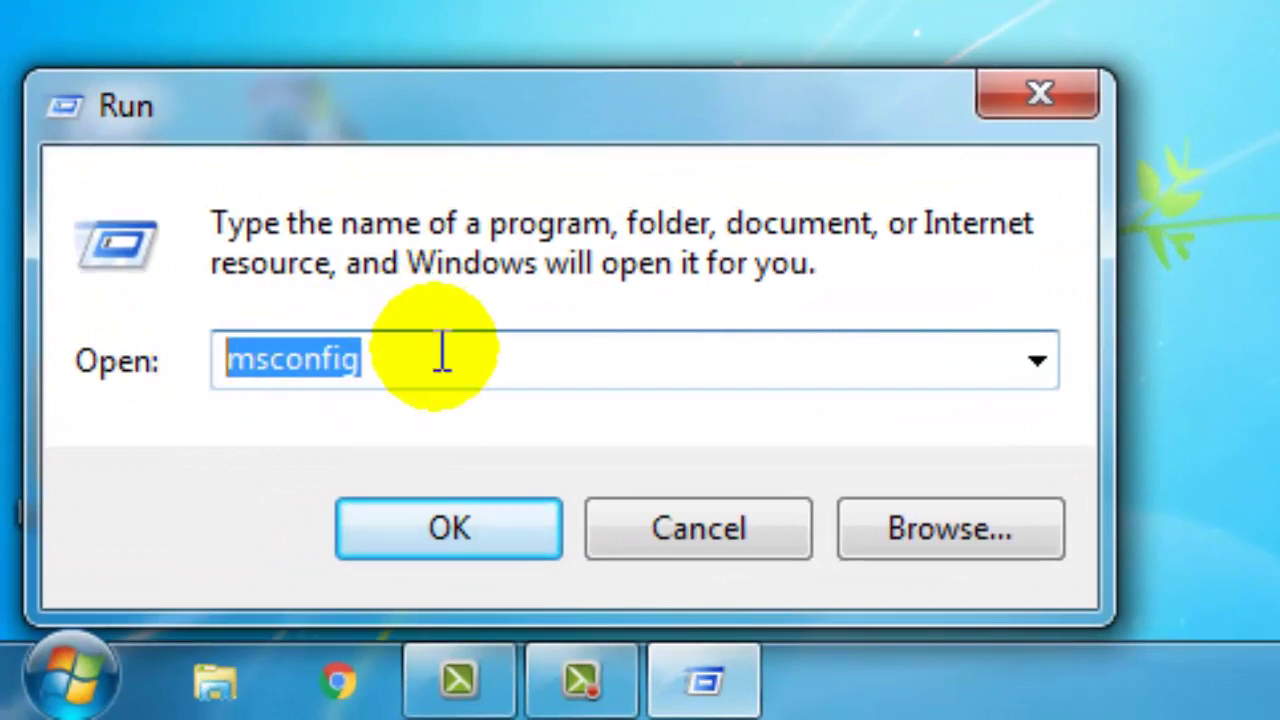
pyautogui.click(443, 353)
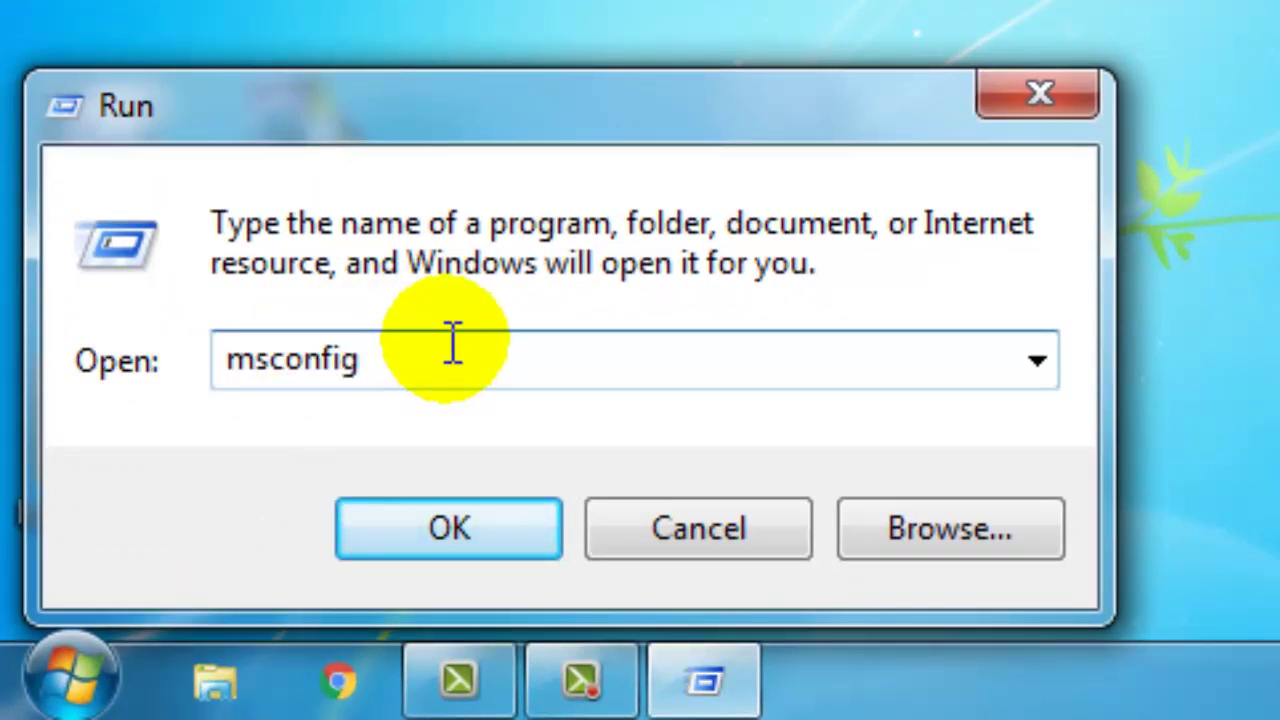
pyautogui.press('Return')
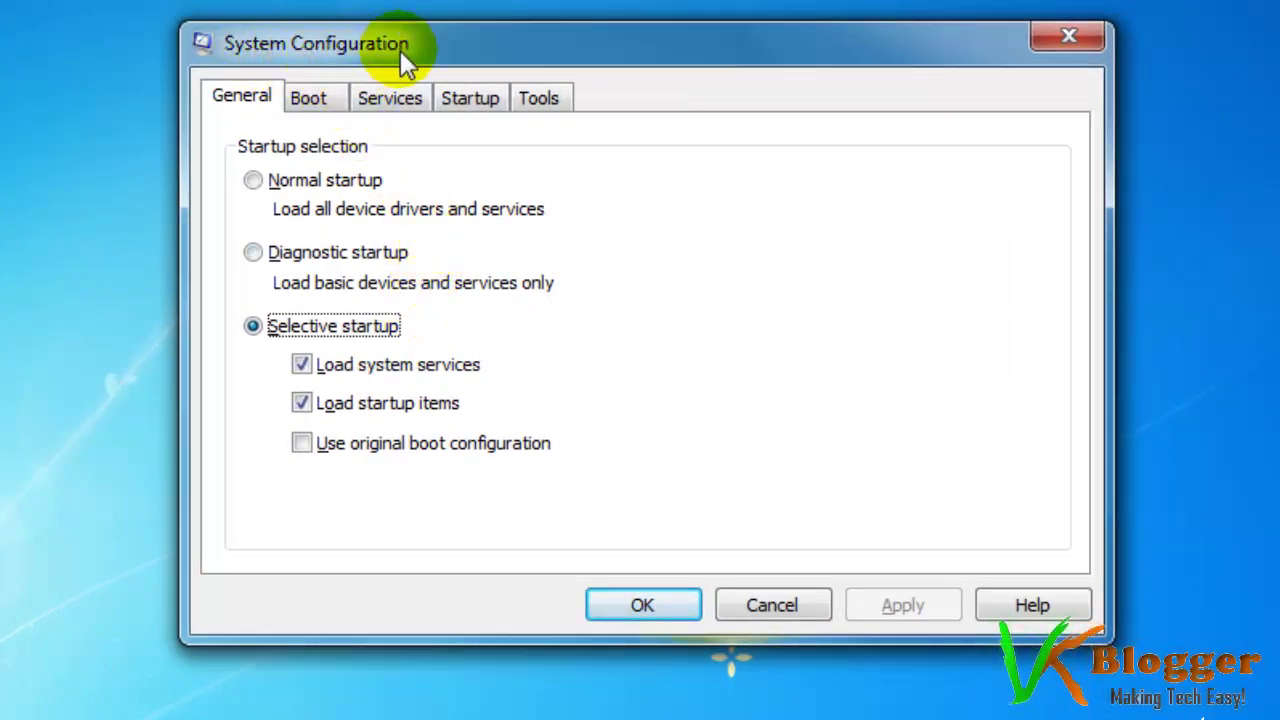
# On the Boot tab, open Advanced options for the Windows 7 boot entry.
pyautogui.click(318, 100)
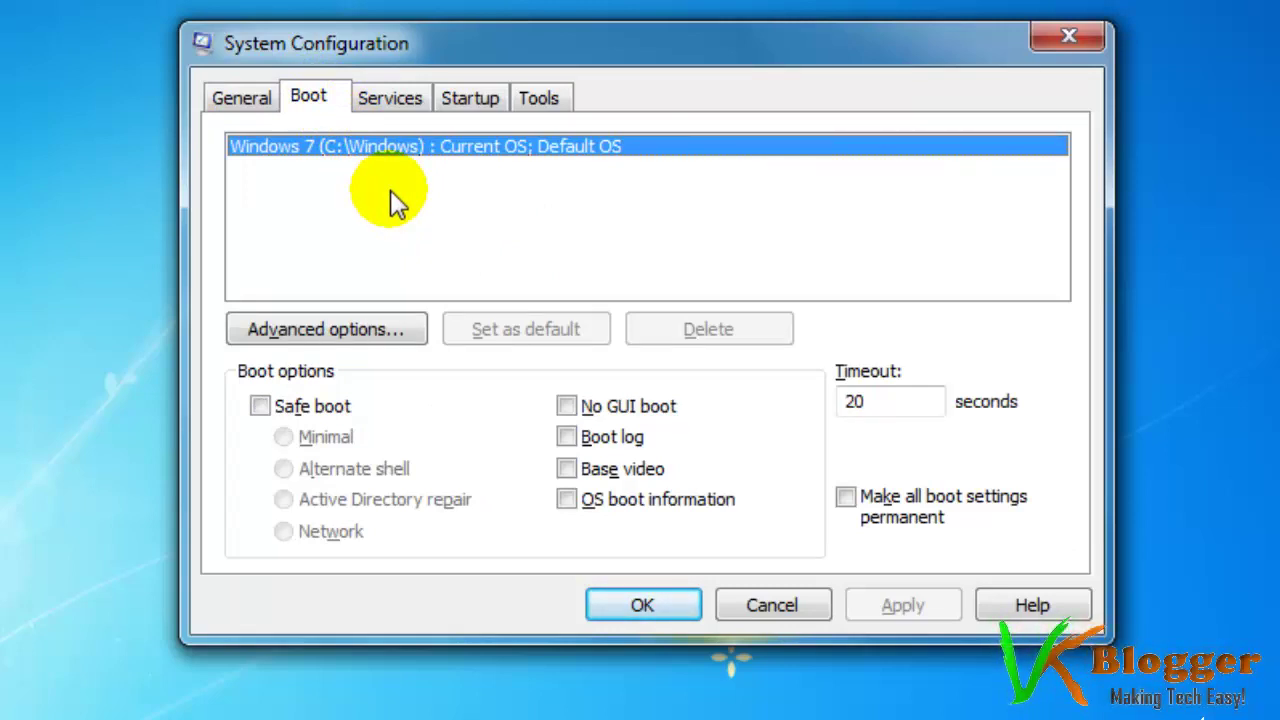
pyautogui.click(346, 330)
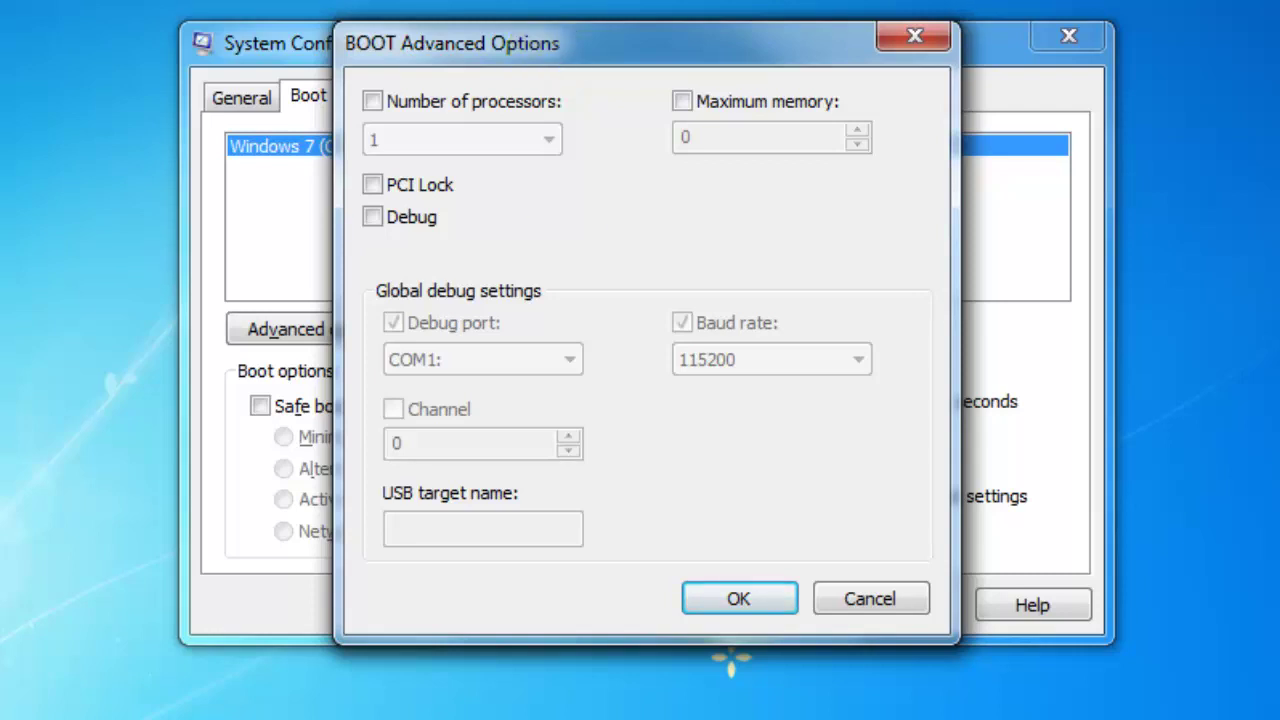
# Enable Number of processors and set the processor count to 2.
pyautogui.click(372, 101)
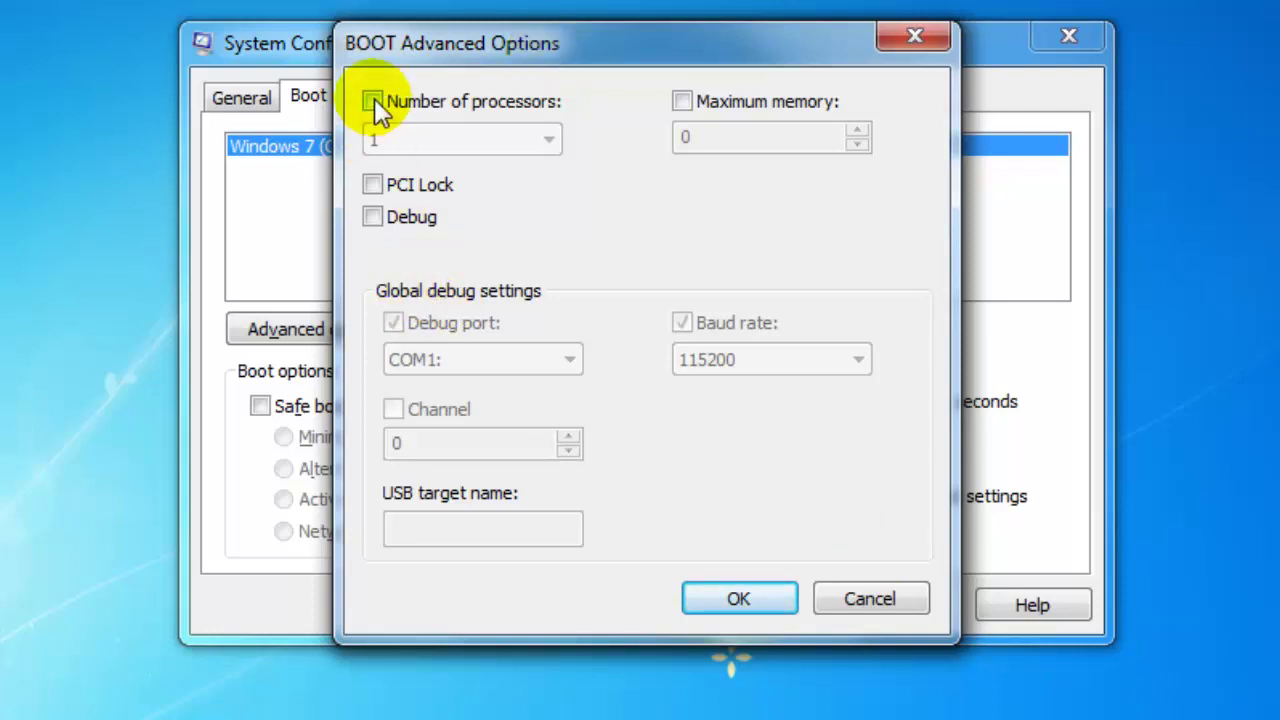
pyautogui.doubleClick(681, 101)
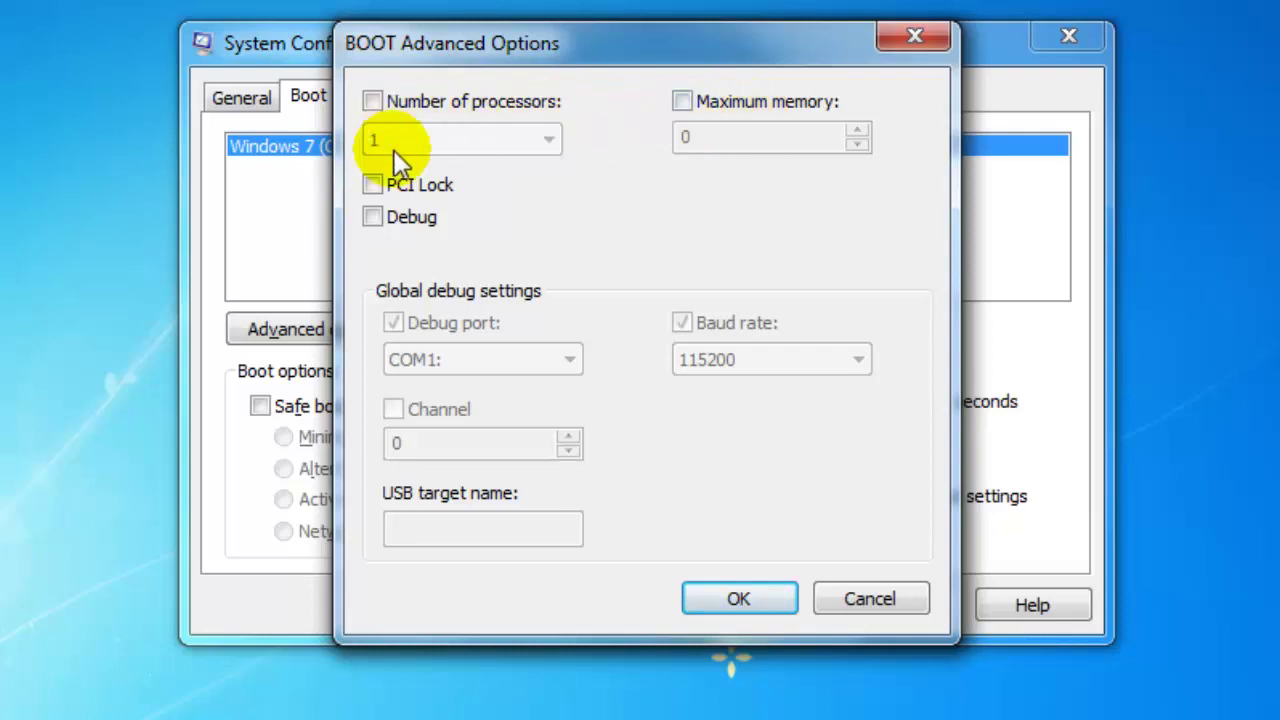
pyautogui.click(462, 106)
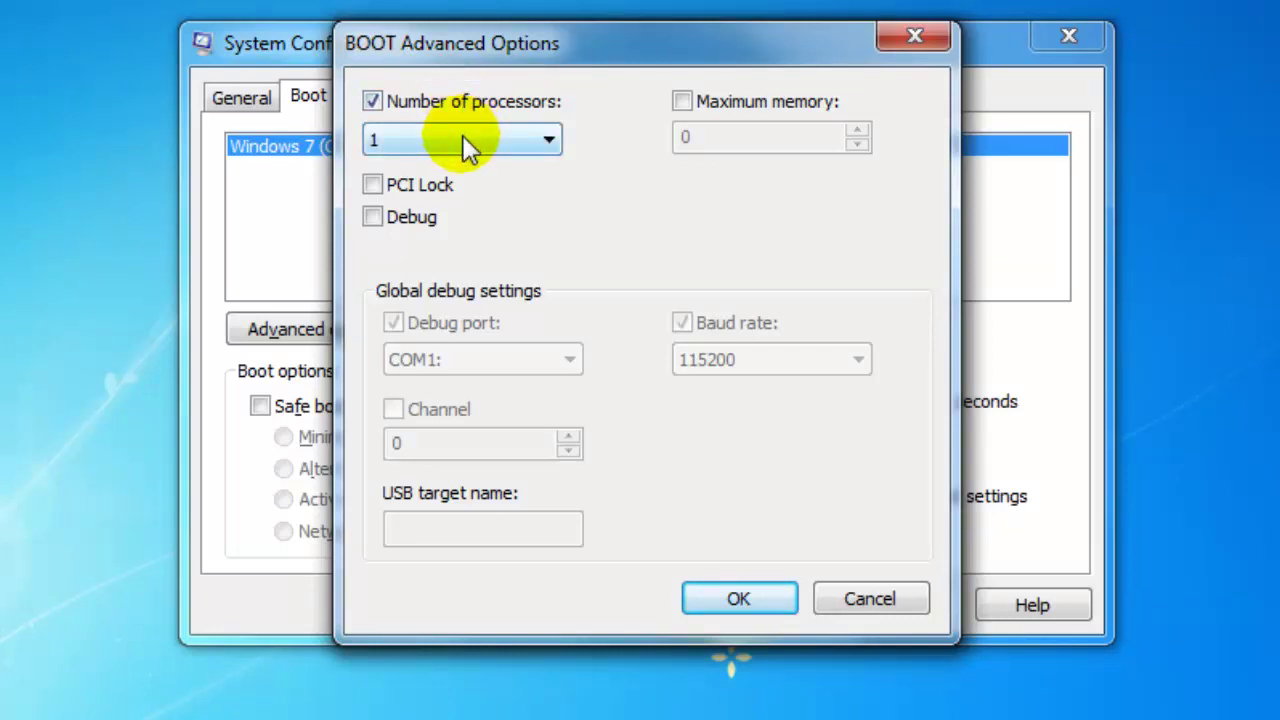
pyautogui.click(463, 136)
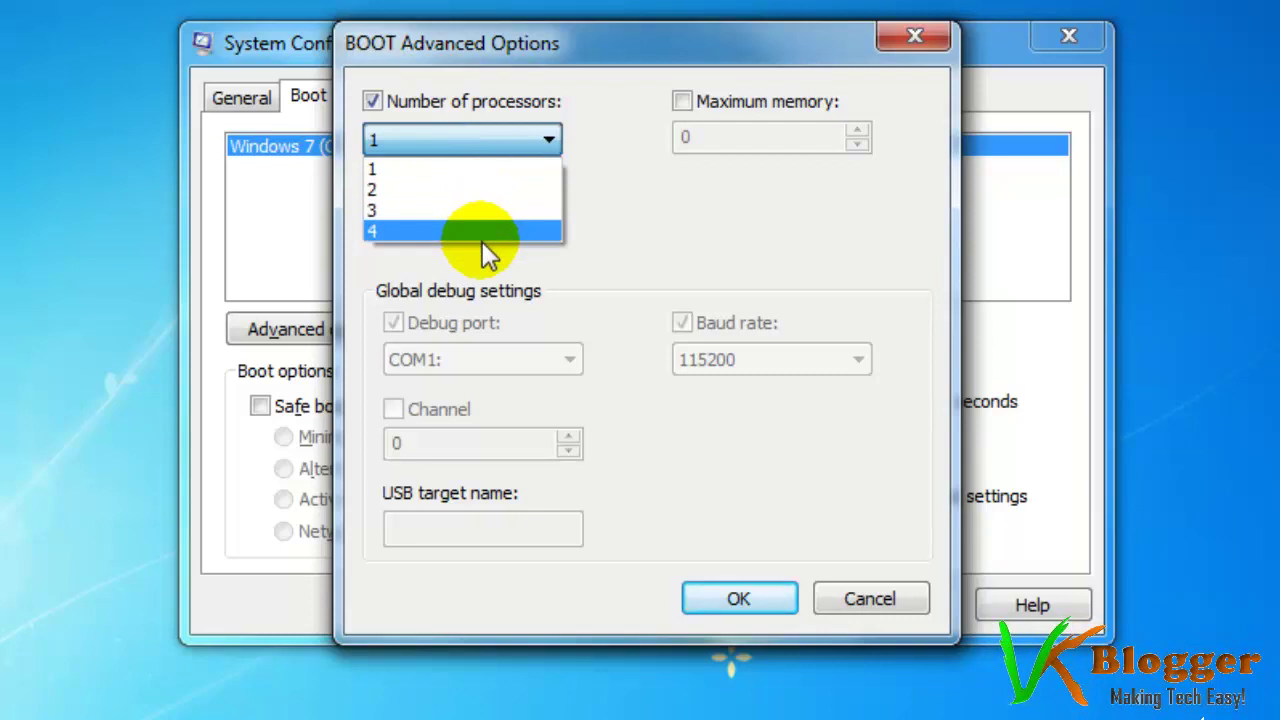
pyautogui.click(488, 190)
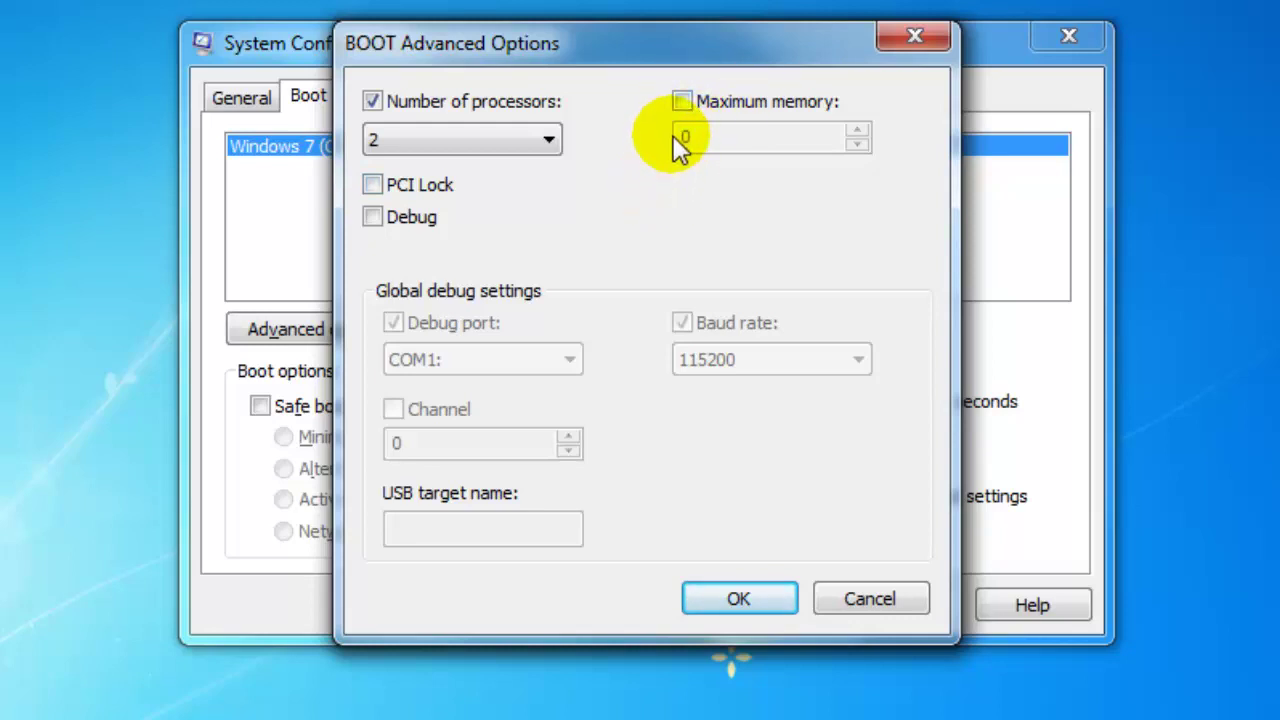
pyautogui.click(761, 108)
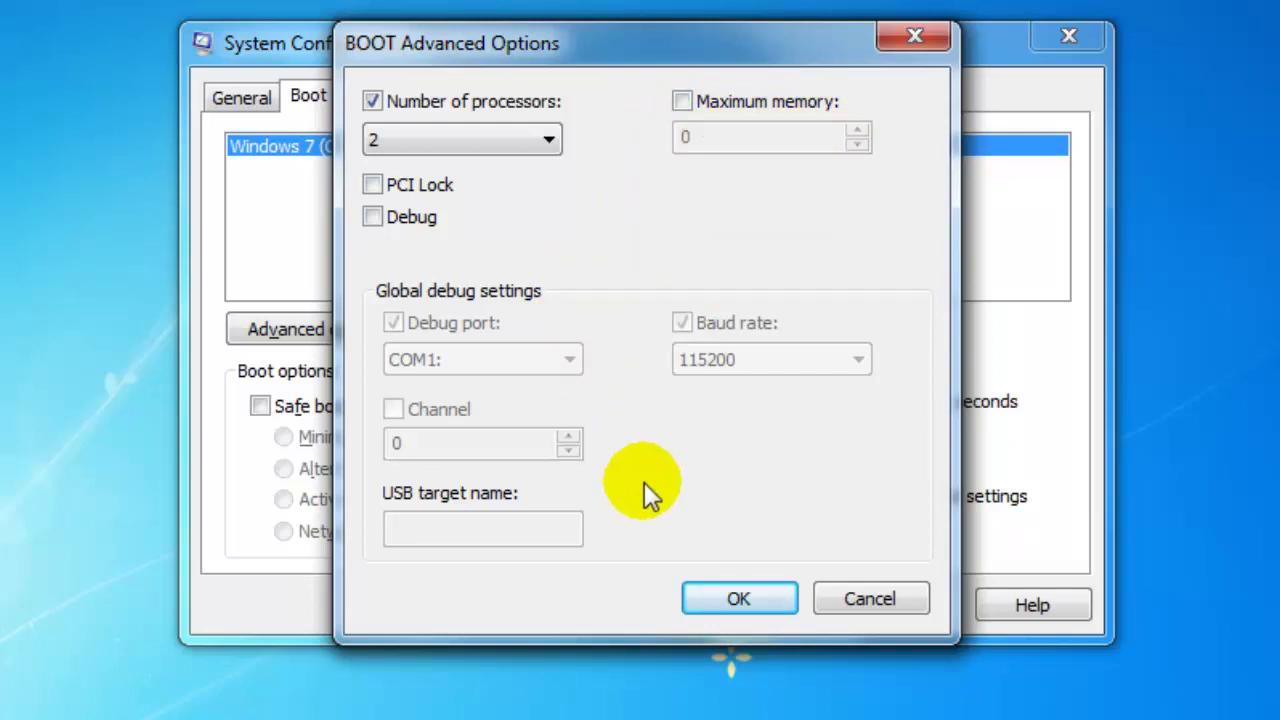
# Confirm the advanced options, then apply and close System Configuration.
pyautogui.click(742, 610)
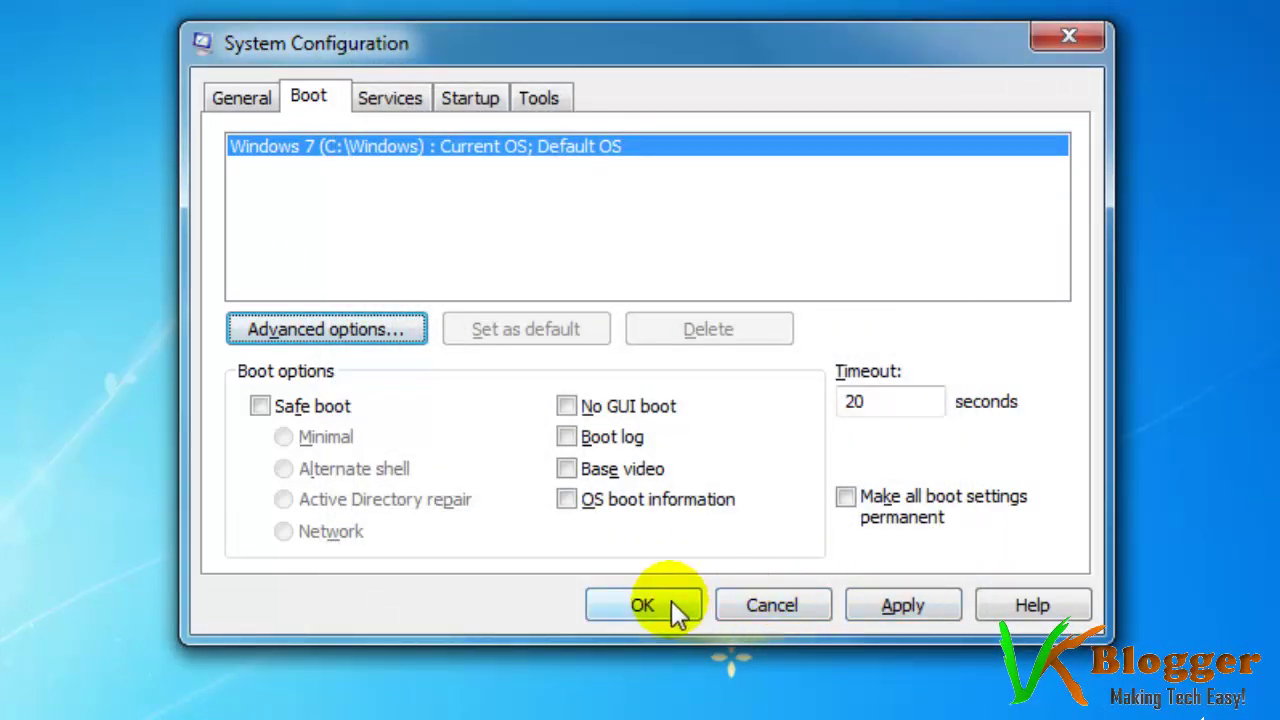
pyautogui.click(905, 607)
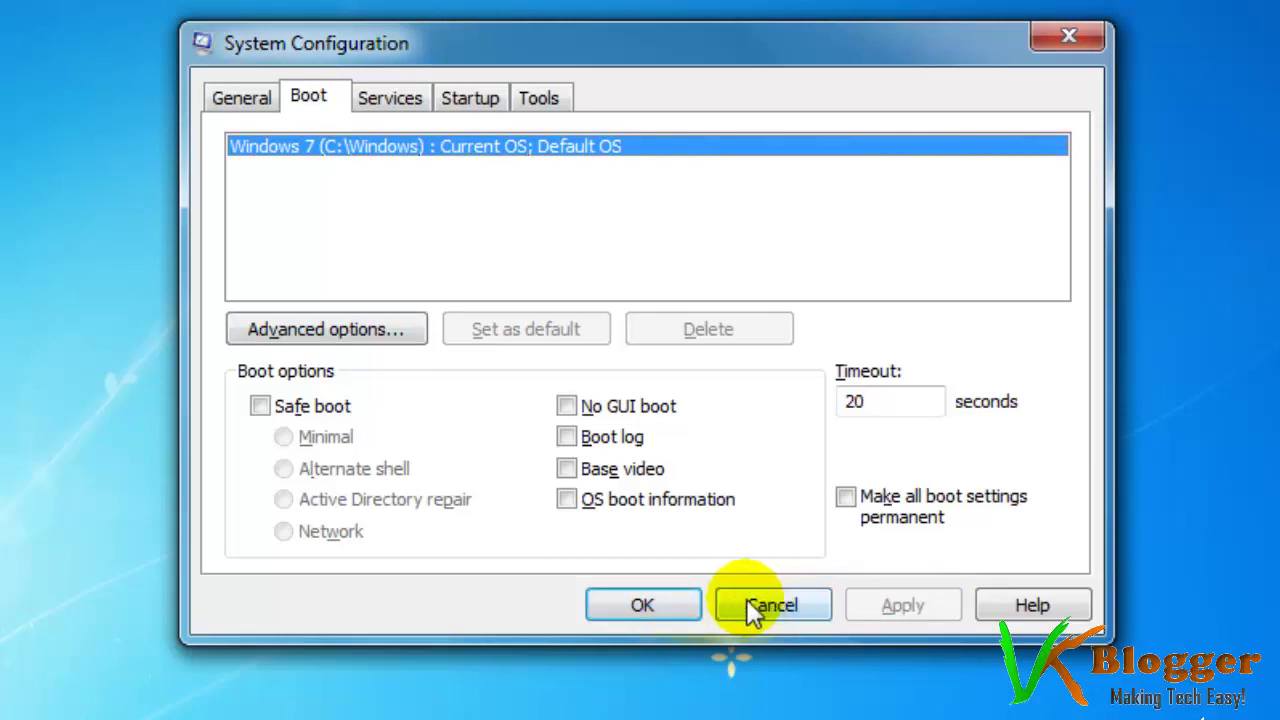
pyautogui.click(663, 610)
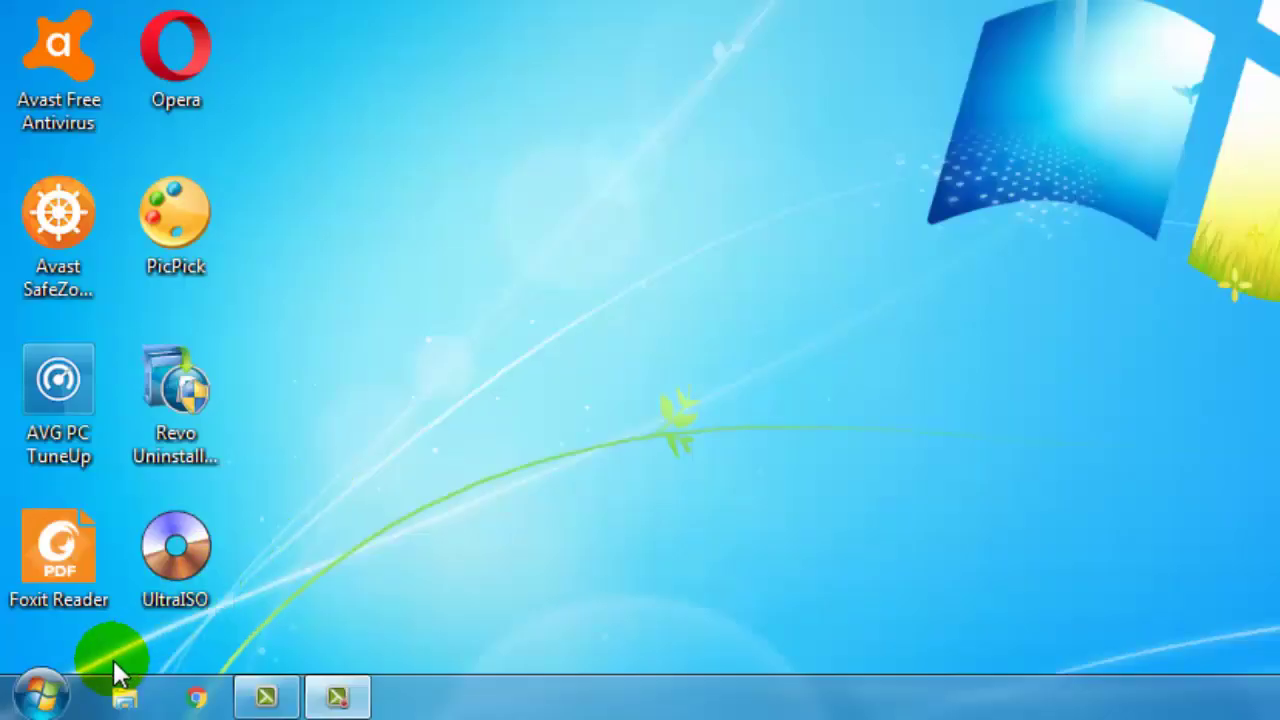
# Relaunch msconfig from Accessories > Run and switch to the Boot tab.
pyautogui.click(34, 700)
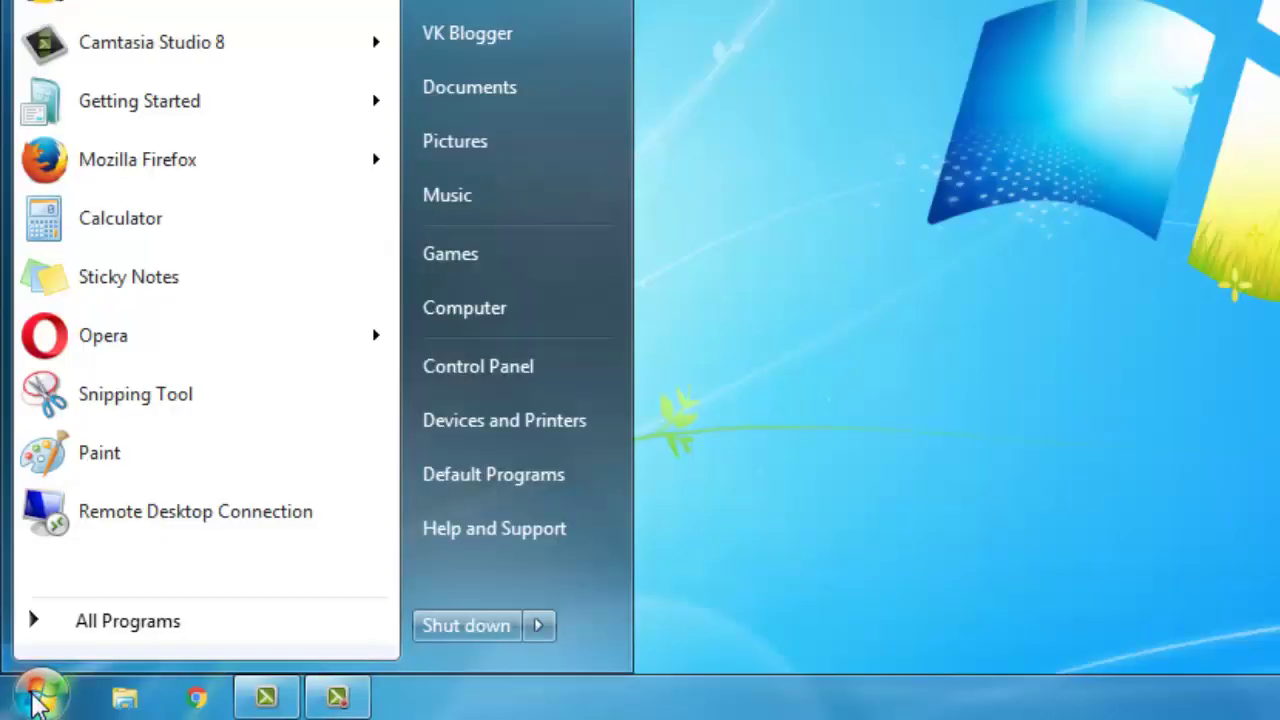
pyautogui.click(86, 632)
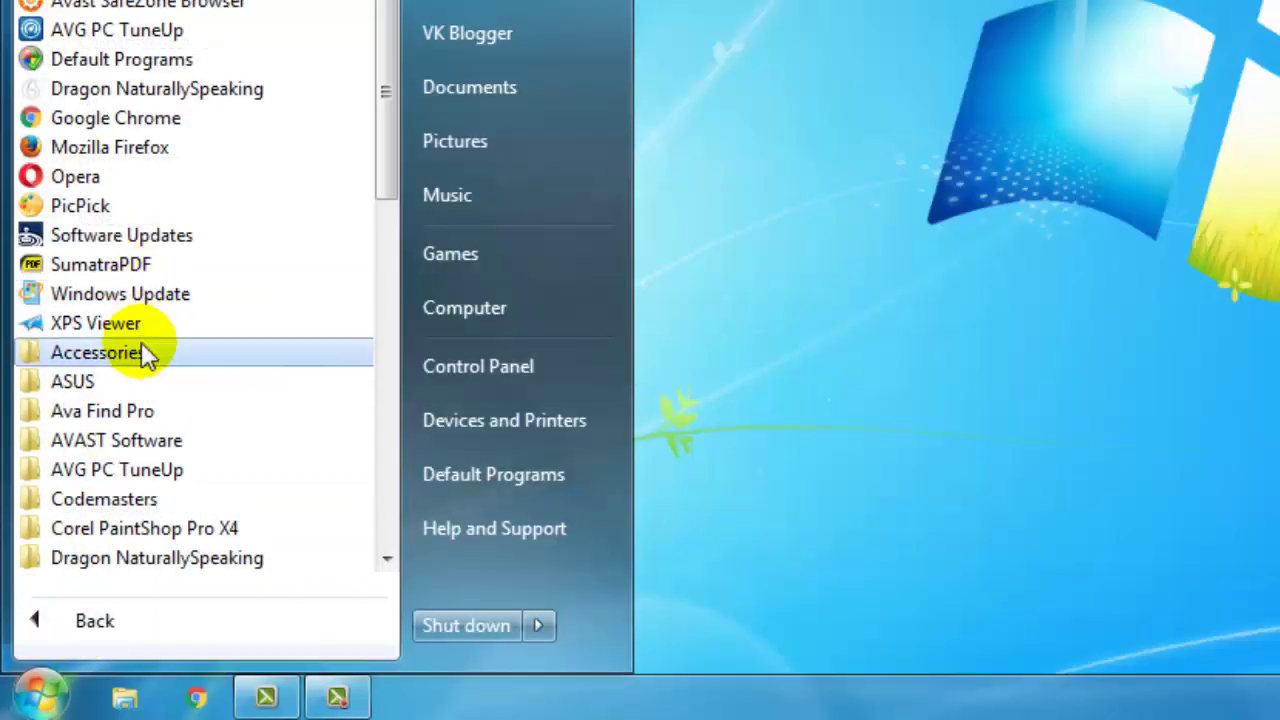
pyautogui.click(143, 372)
pyautogui.click(142, 296)
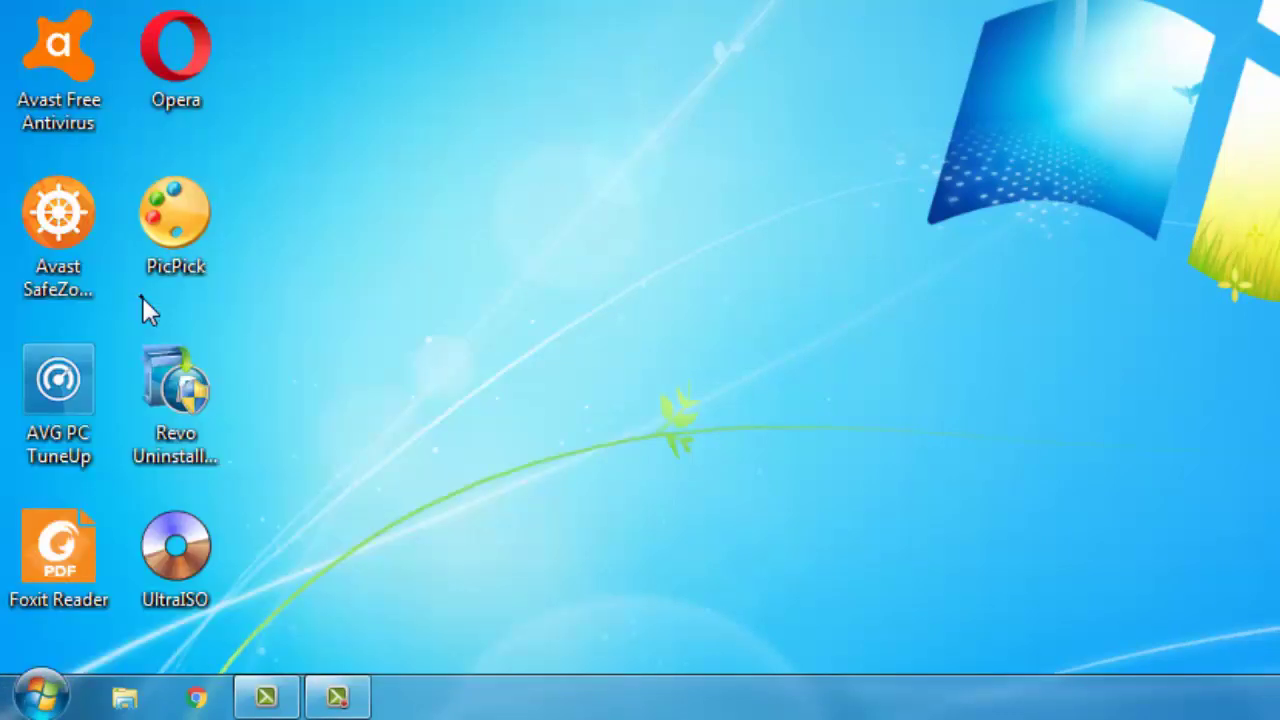
pyautogui.click(245, 608)
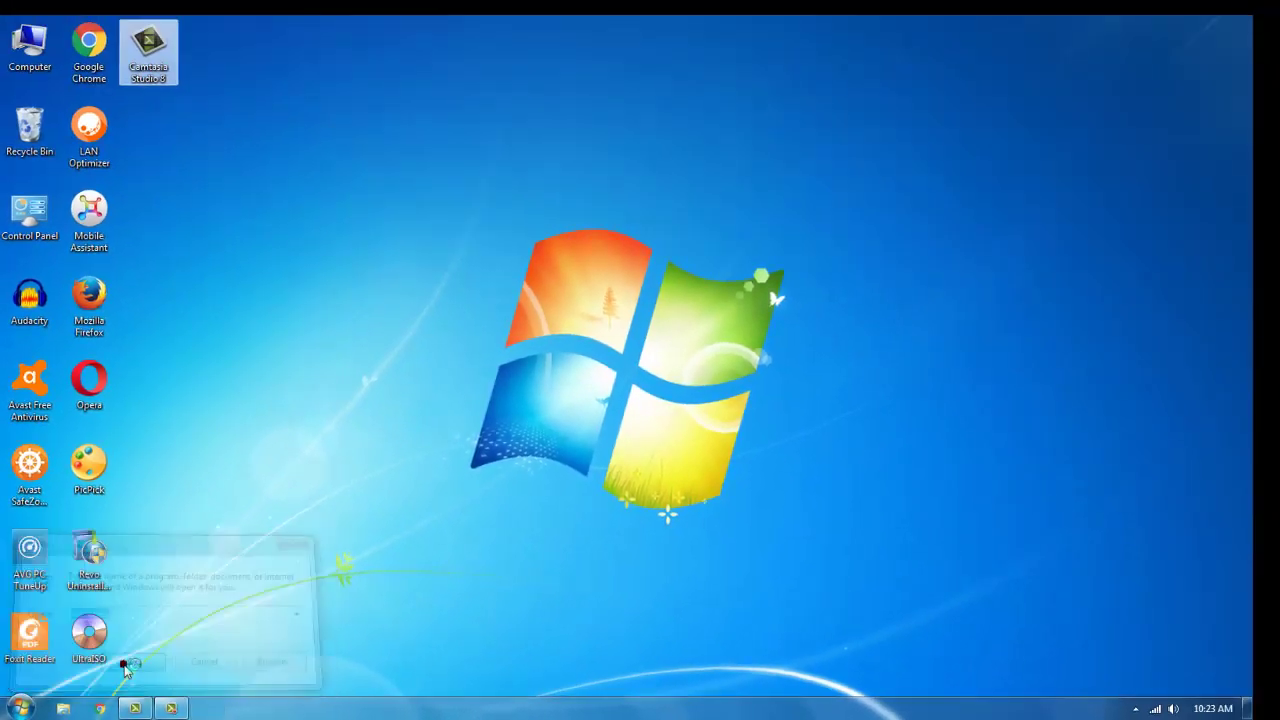
pyautogui.click(387, 543)
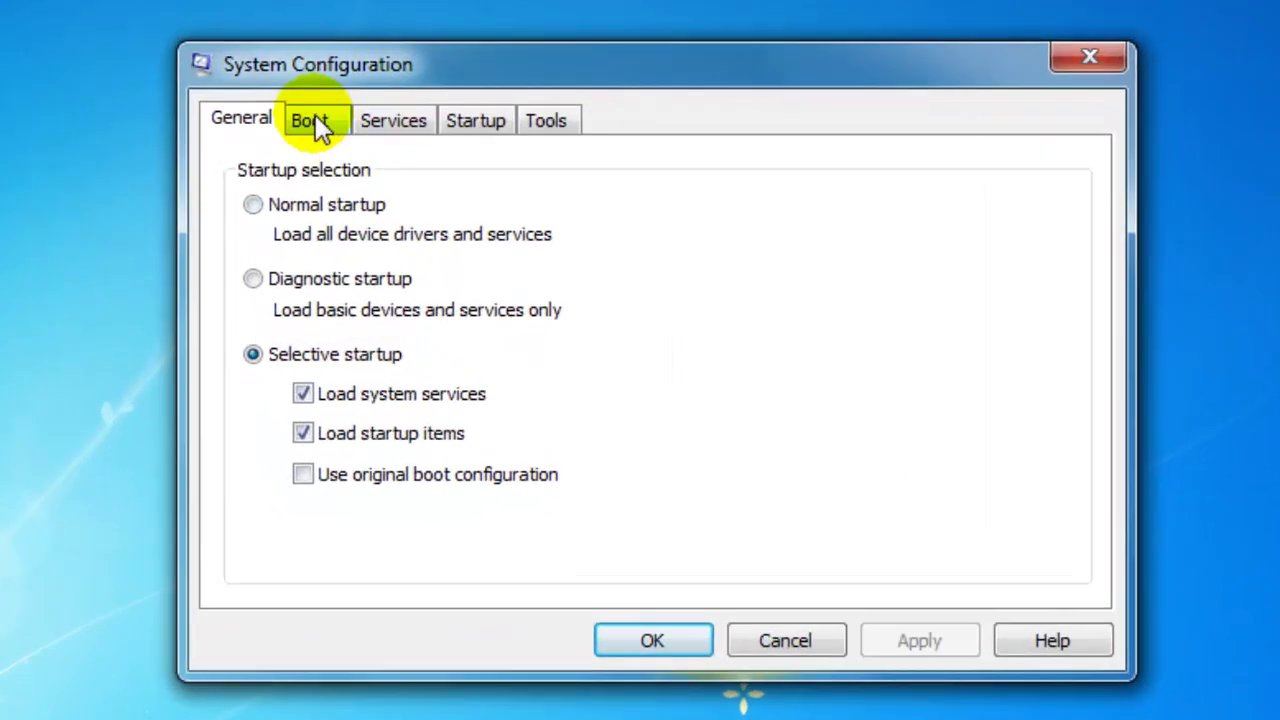
pyautogui.click(377, 170)
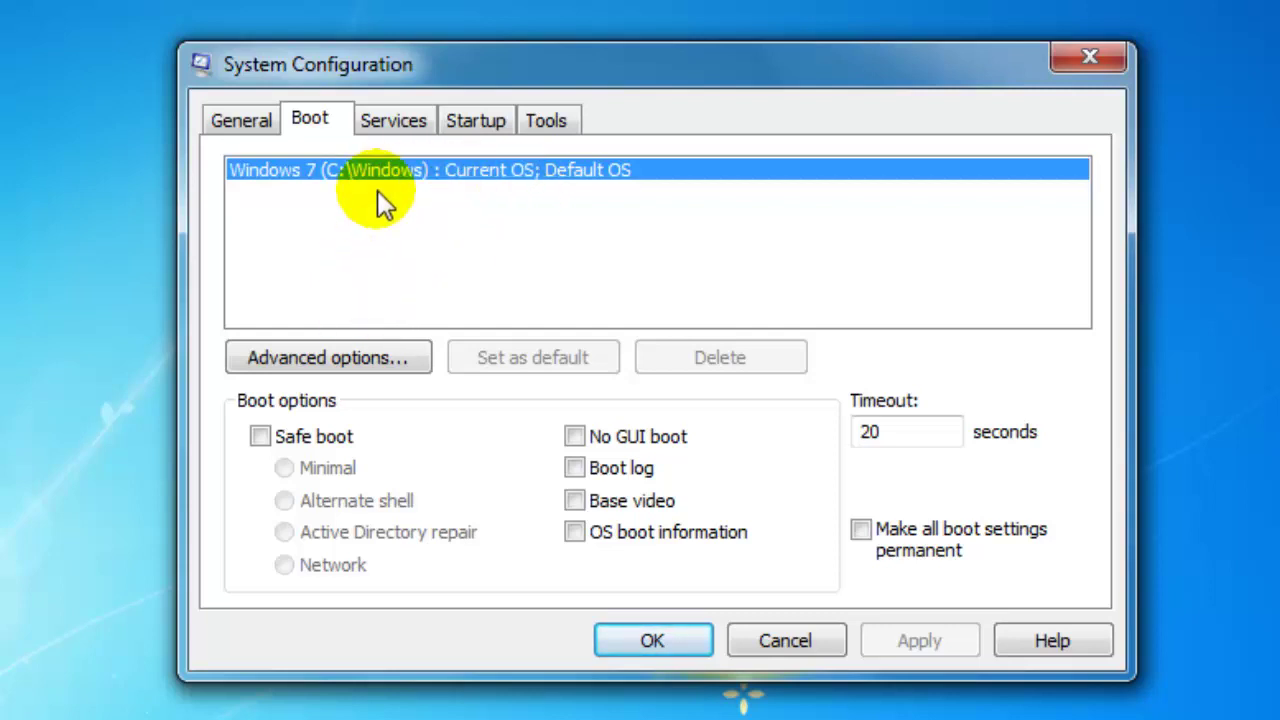
# In Advanced options, check the processor list still shows 2, then uncheck Number of processors.
pyautogui.click(346, 352)
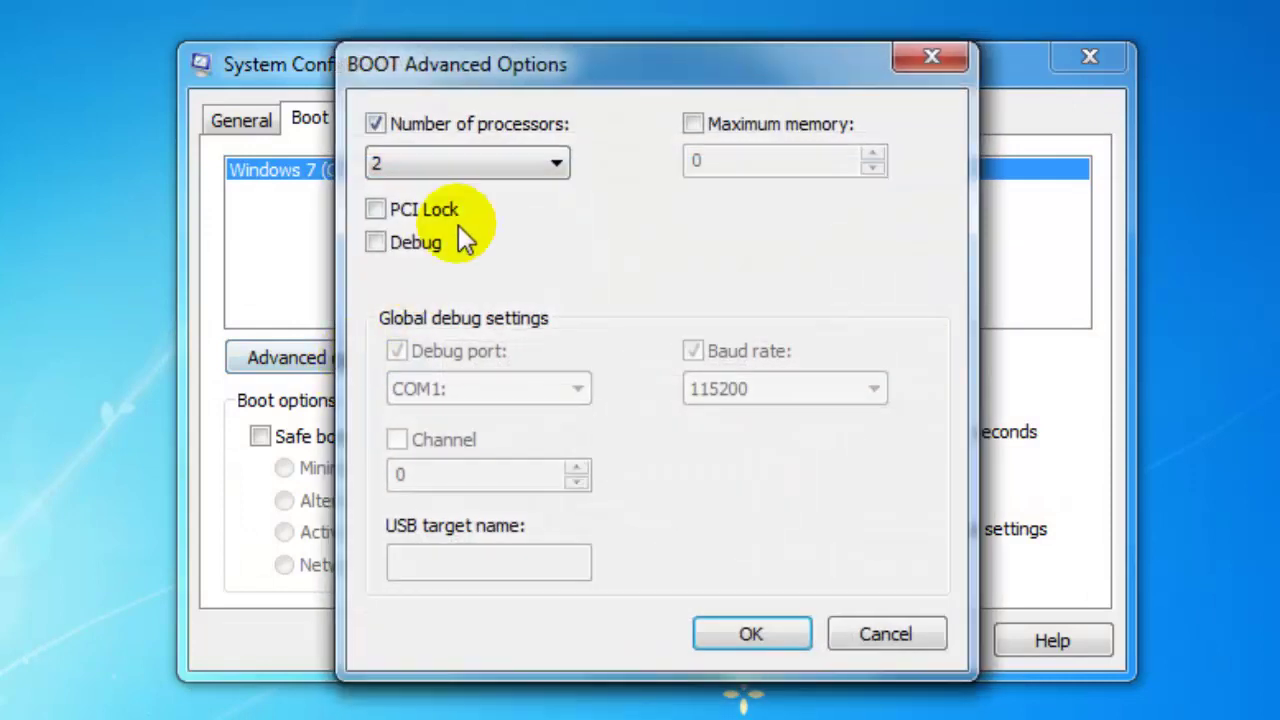
pyautogui.click(493, 160)
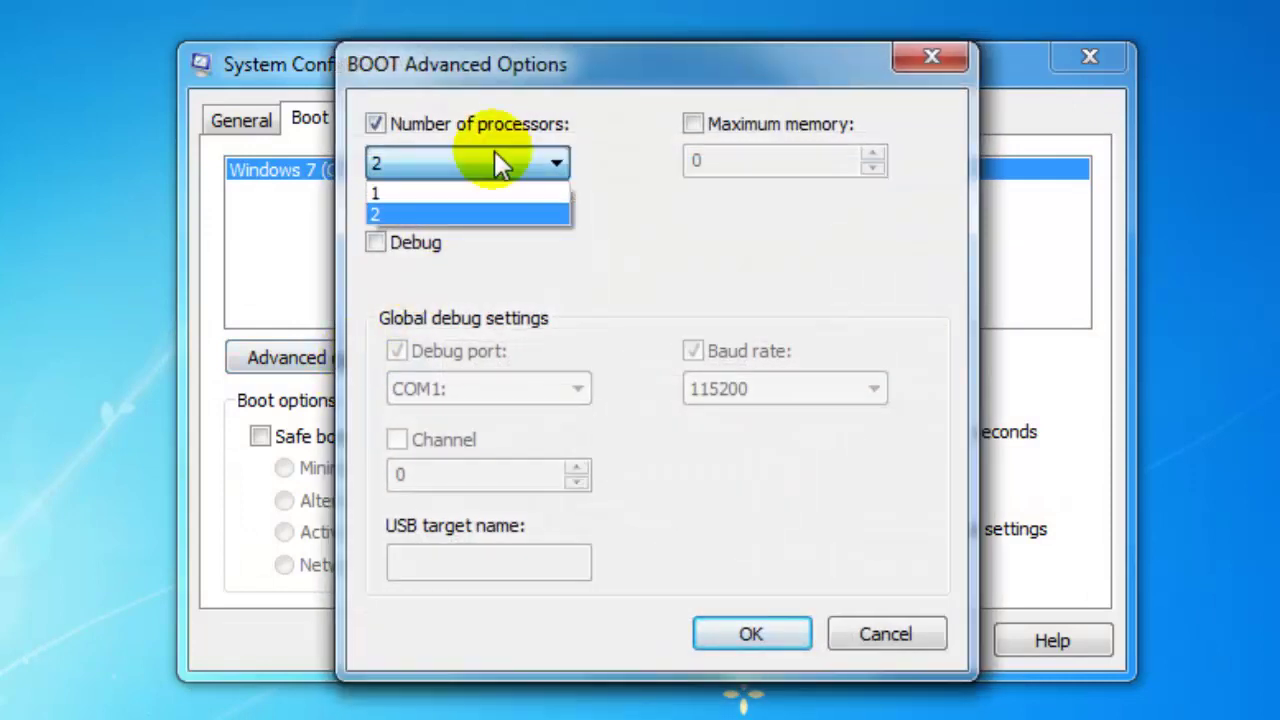
pyautogui.click(497, 163)
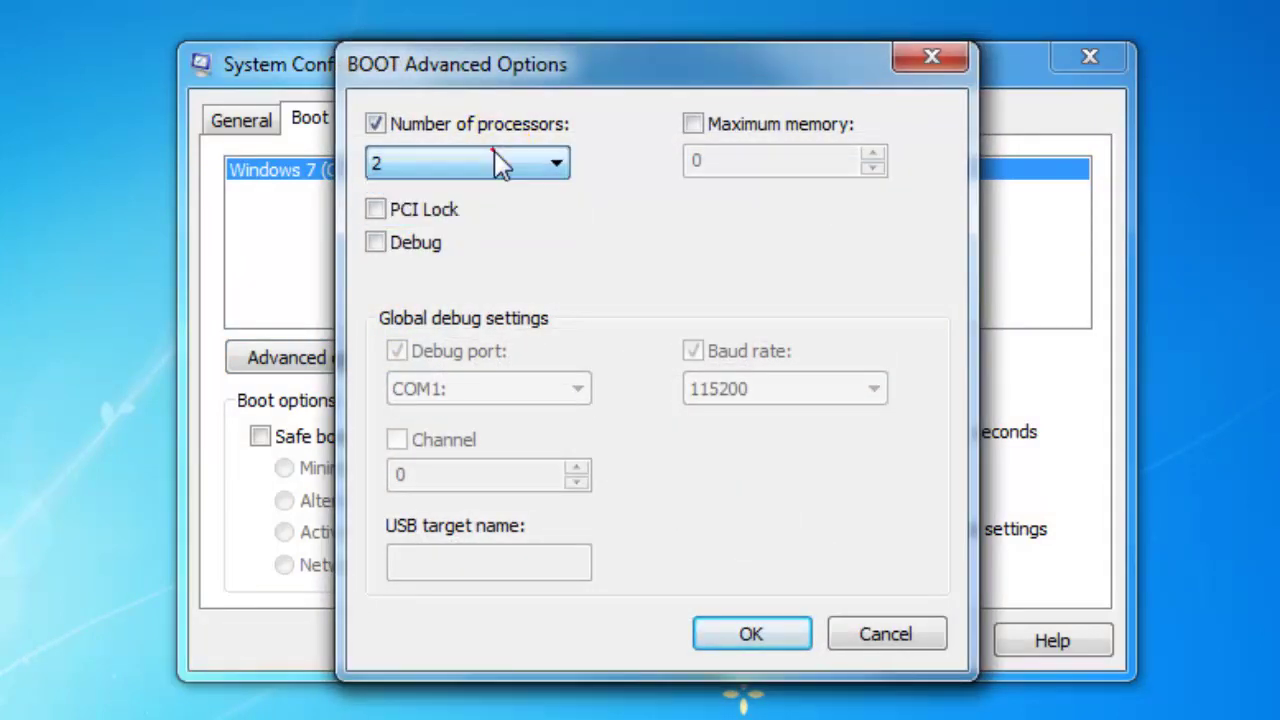
pyautogui.click(493, 160)
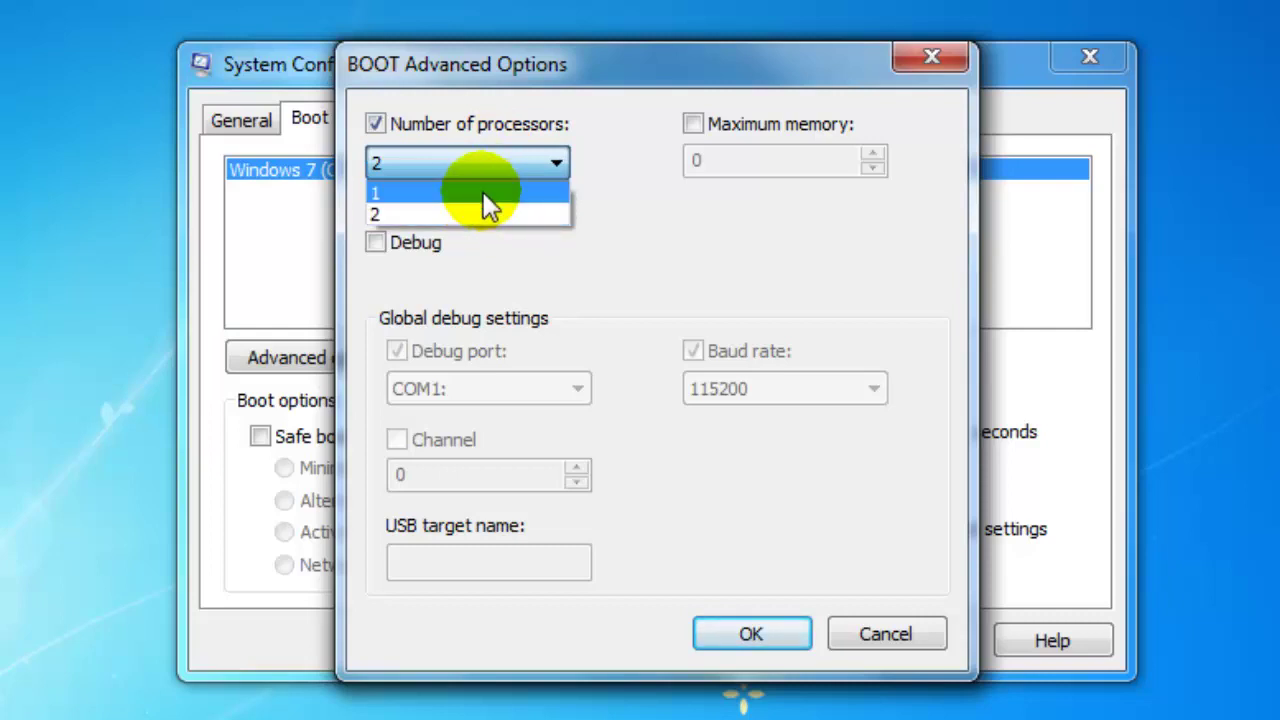
pyautogui.click(580, 126)
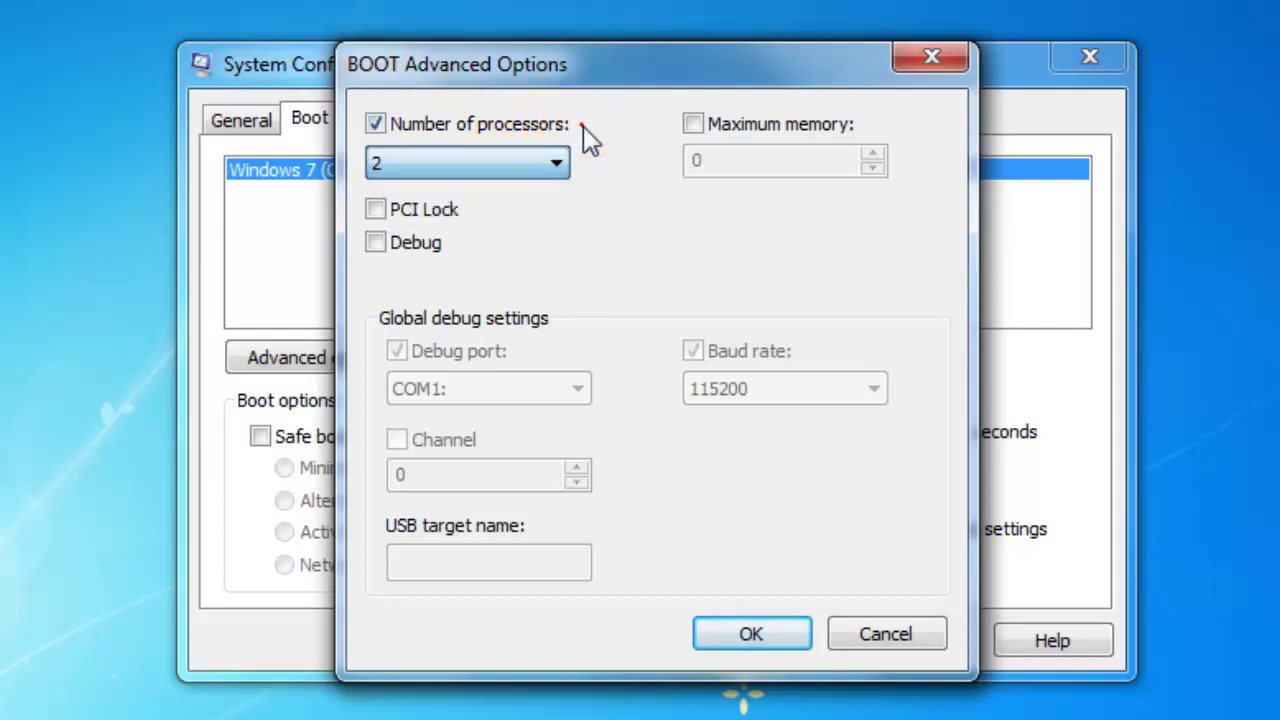
pyautogui.click(552, 170)
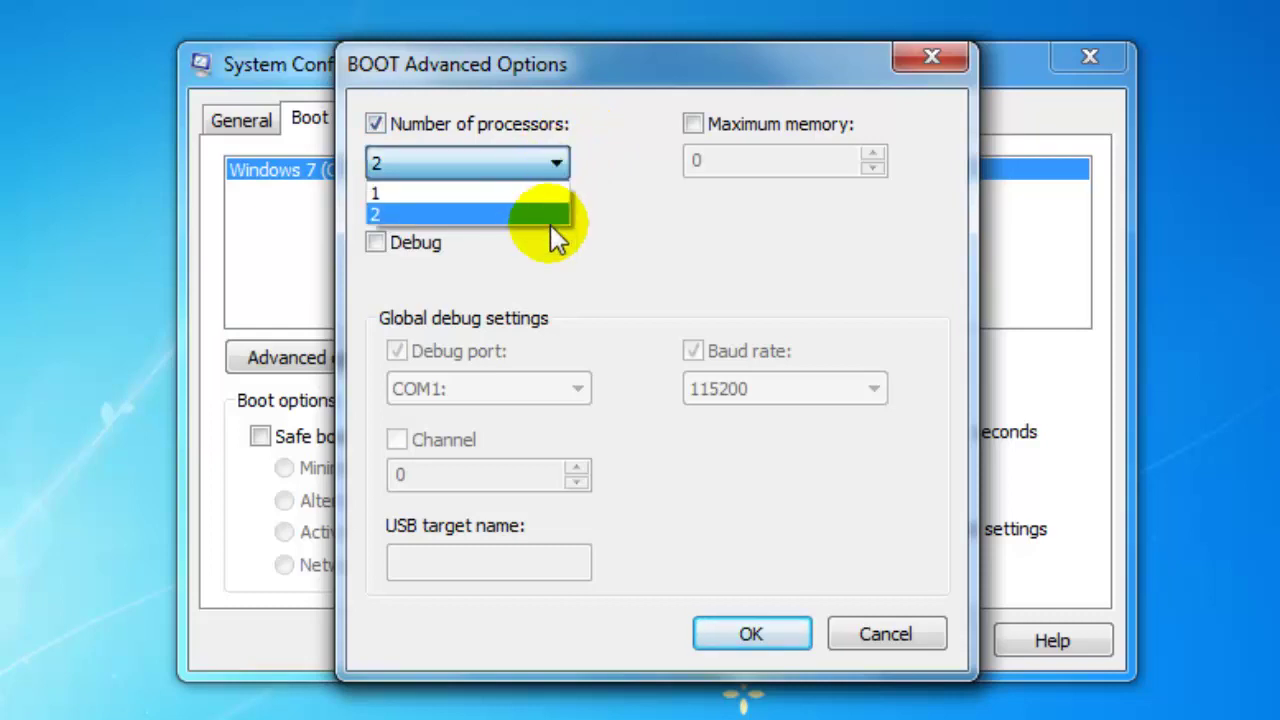
pyautogui.click(476, 254)
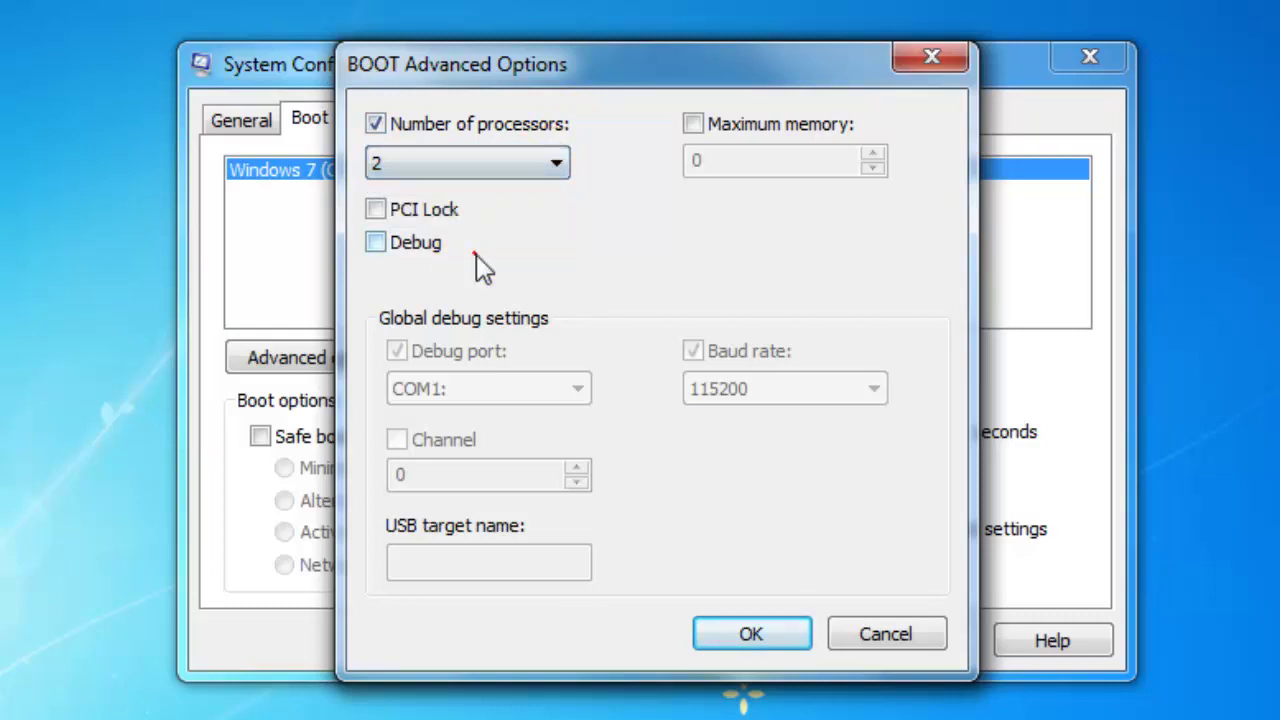
pyautogui.click(382, 127)
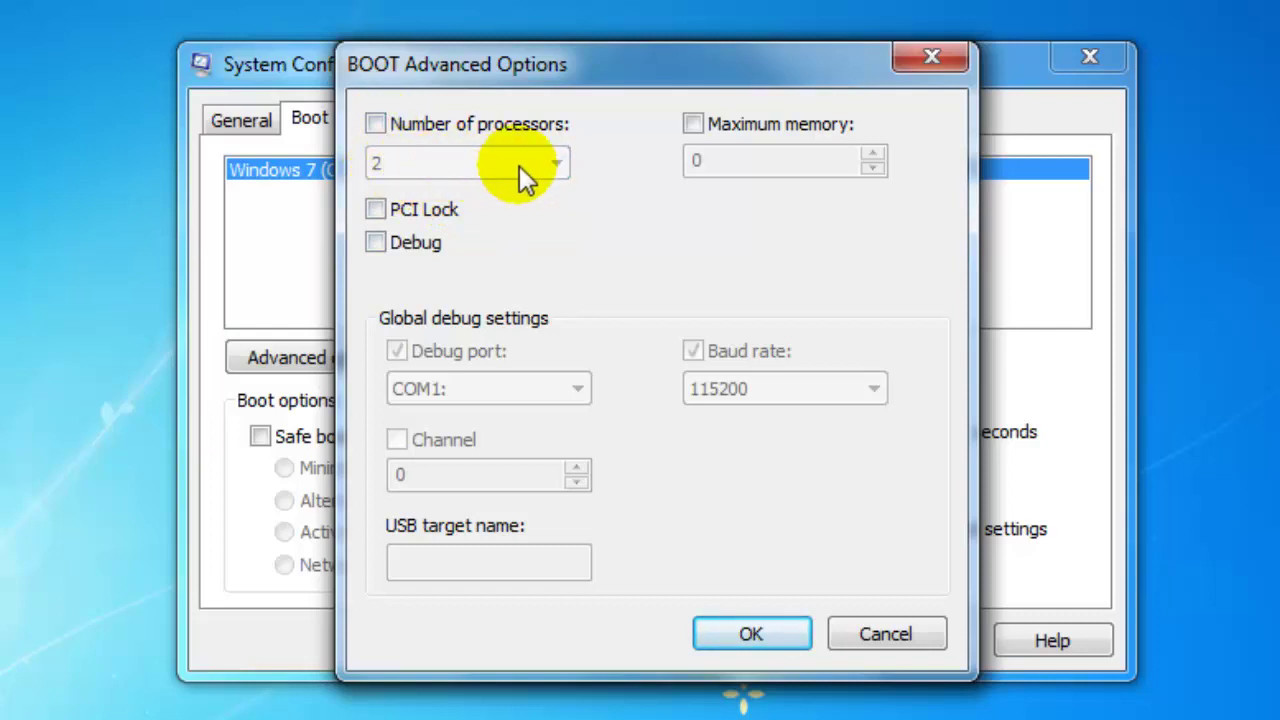
pyautogui.click(552, 160)
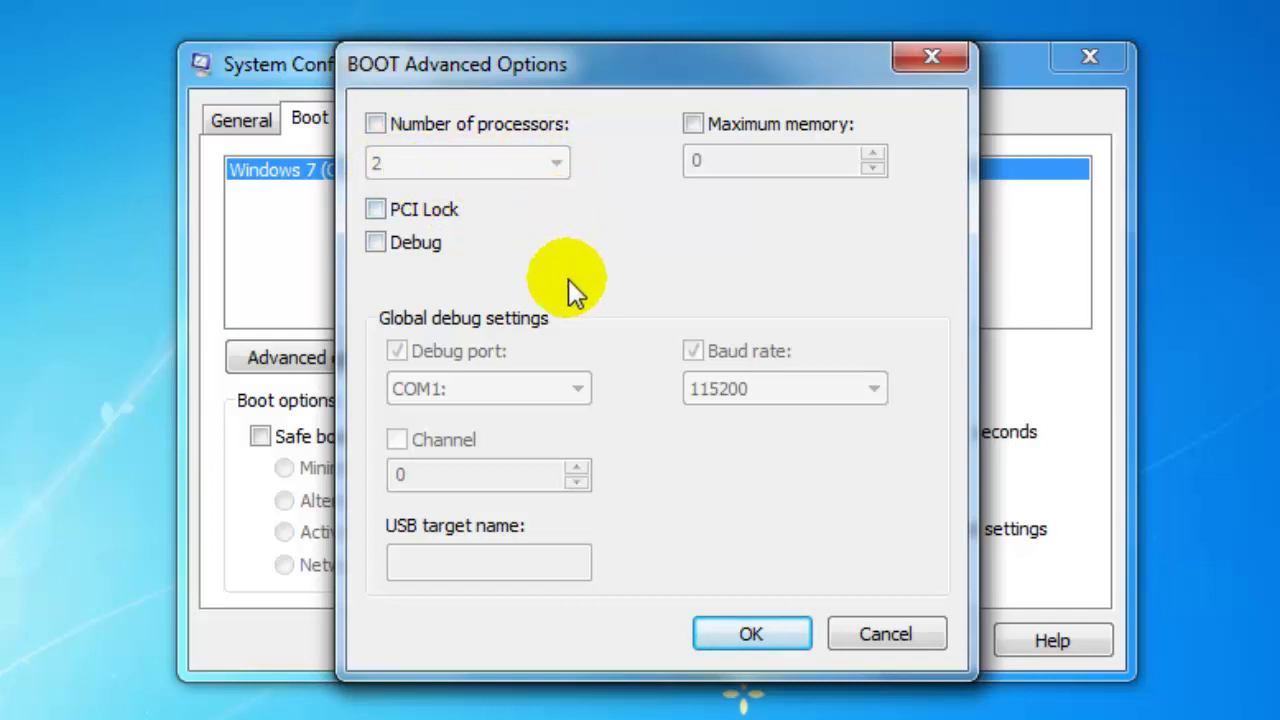
# Confirm the advanced options, apply the change and close System Configuration.
pyautogui.click(746, 636)
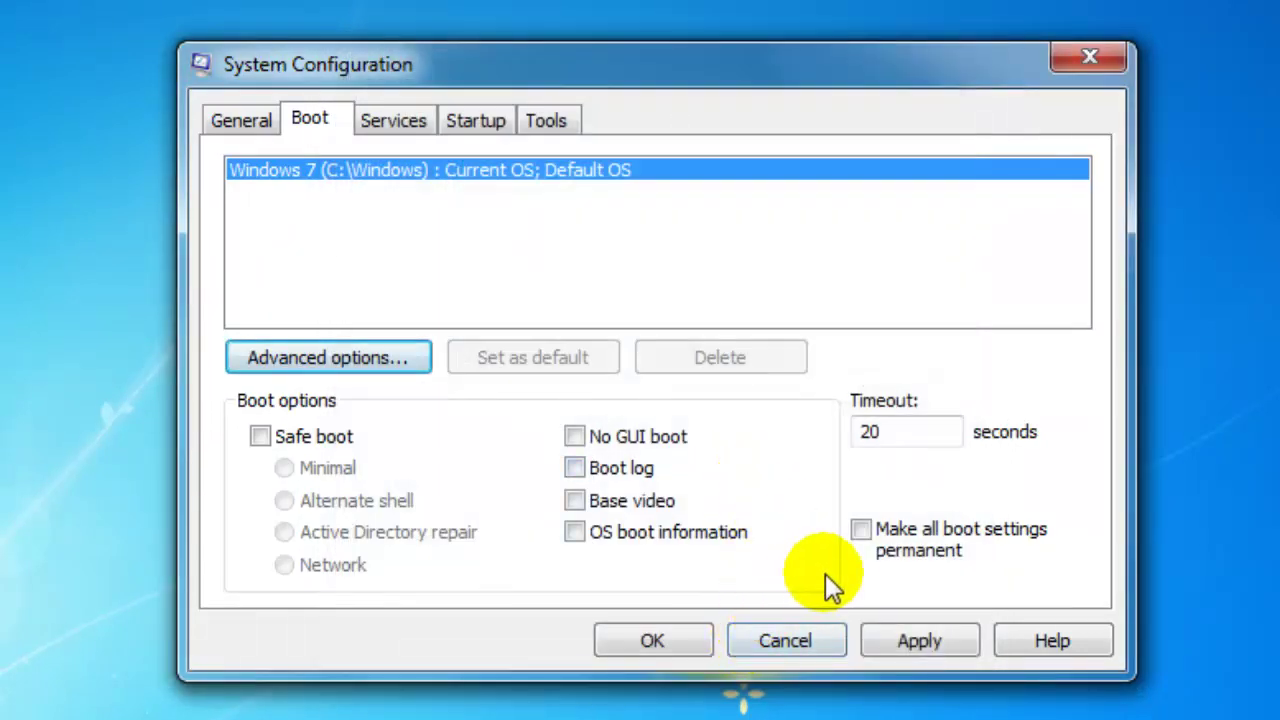
pyautogui.click(923, 645)
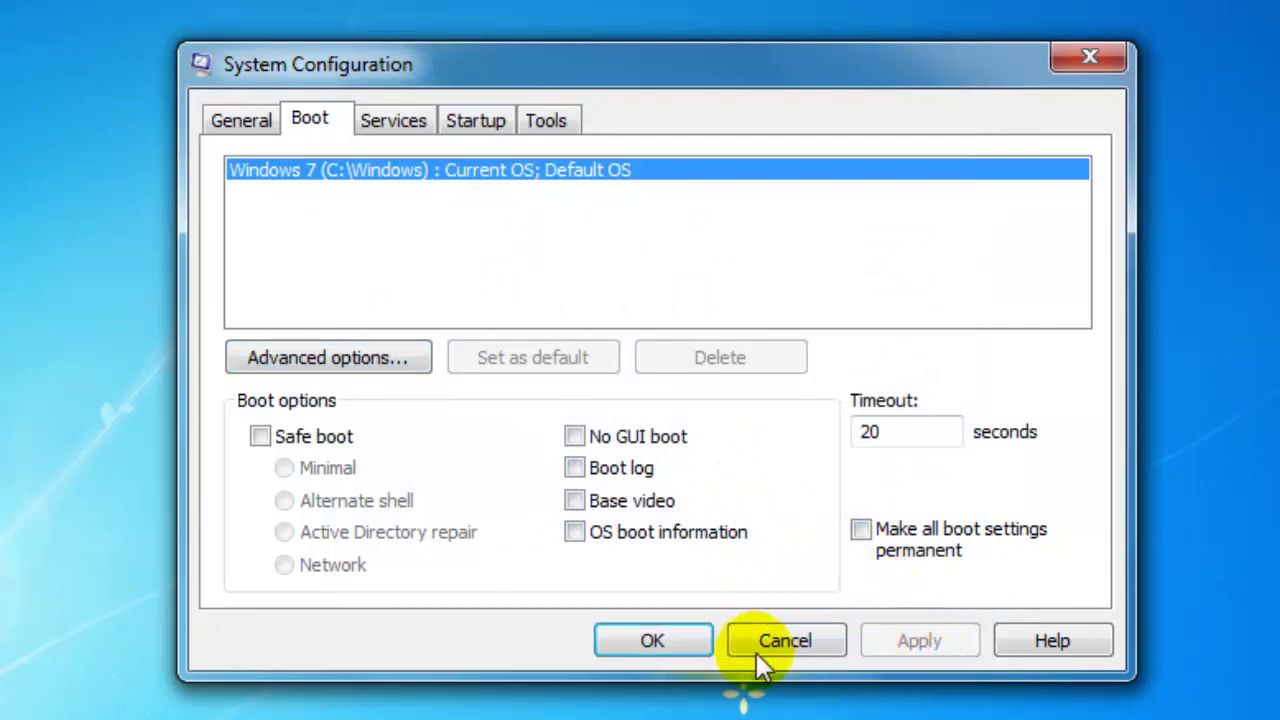
pyautogui.click(652, 641)
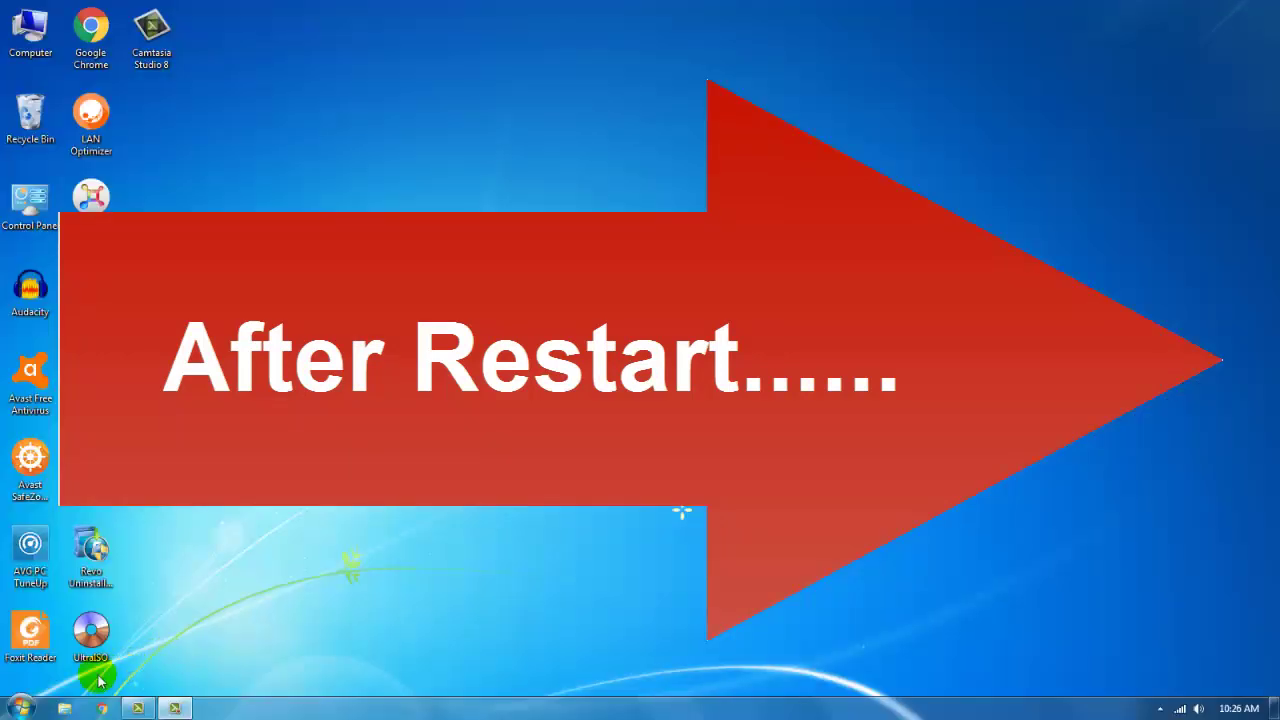
# Relaunch msconfig via Accessories > Run and go to the Boot tab.
pyautogui.click(22, 705)
pyautogui.click(43, 668)
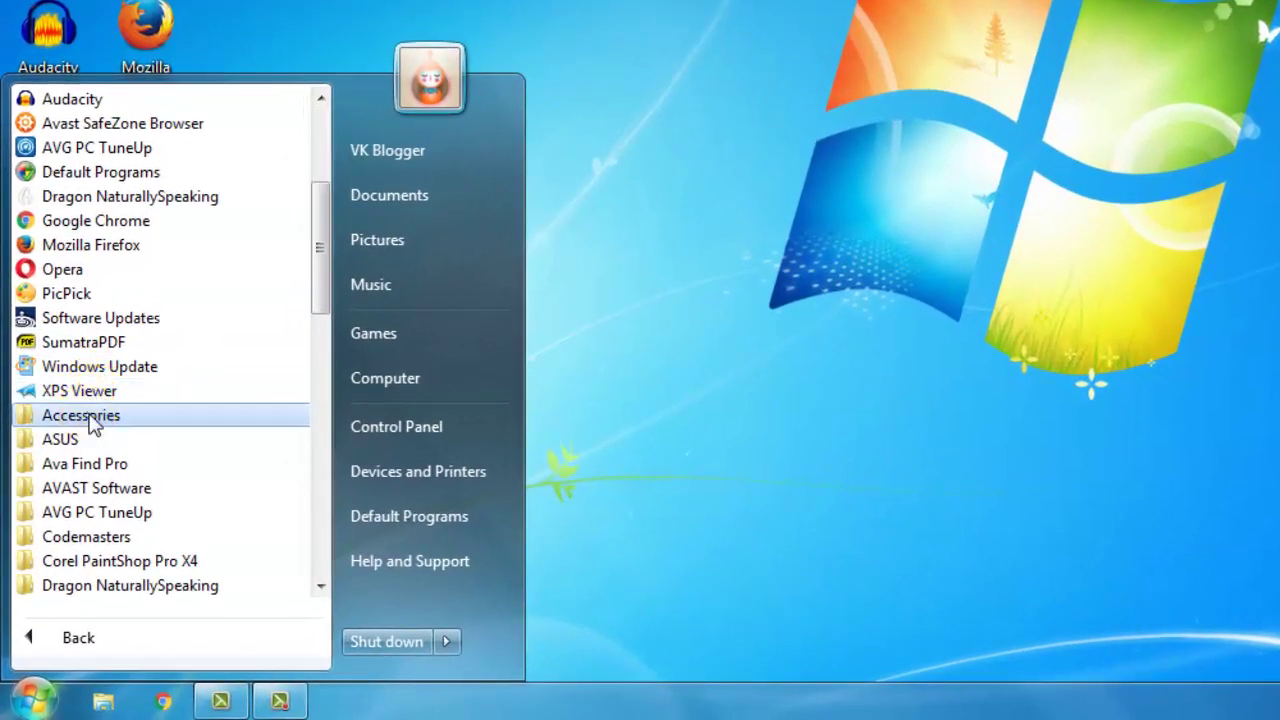
pyautogui.click(78, 488)
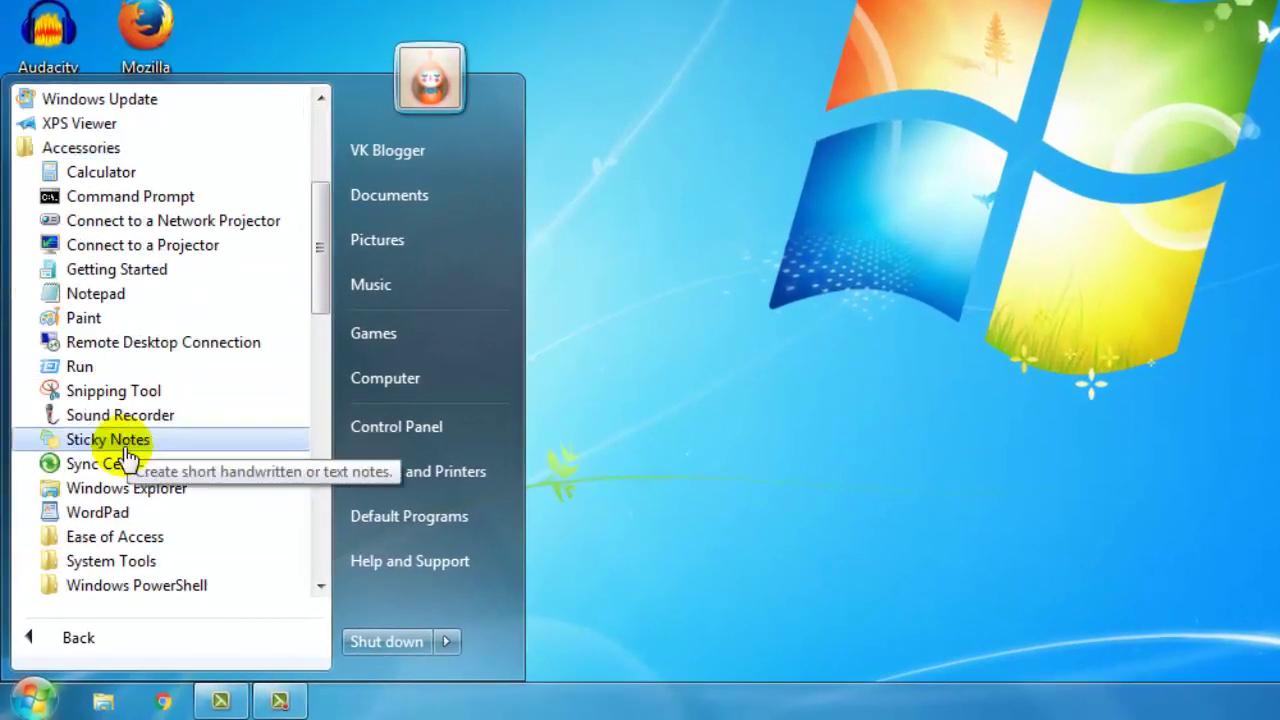
pyautogui.click(131, 366)
pyautogui.click(216, 628)
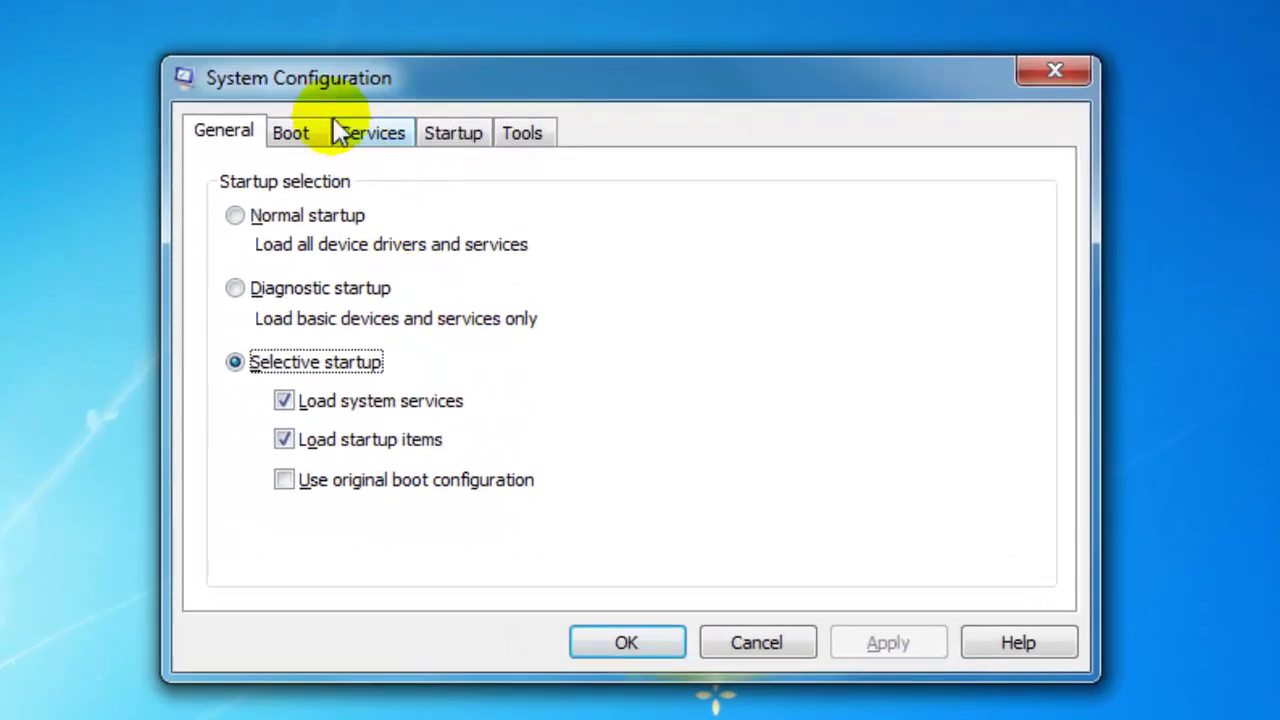
pyautogui.click(471, 240)
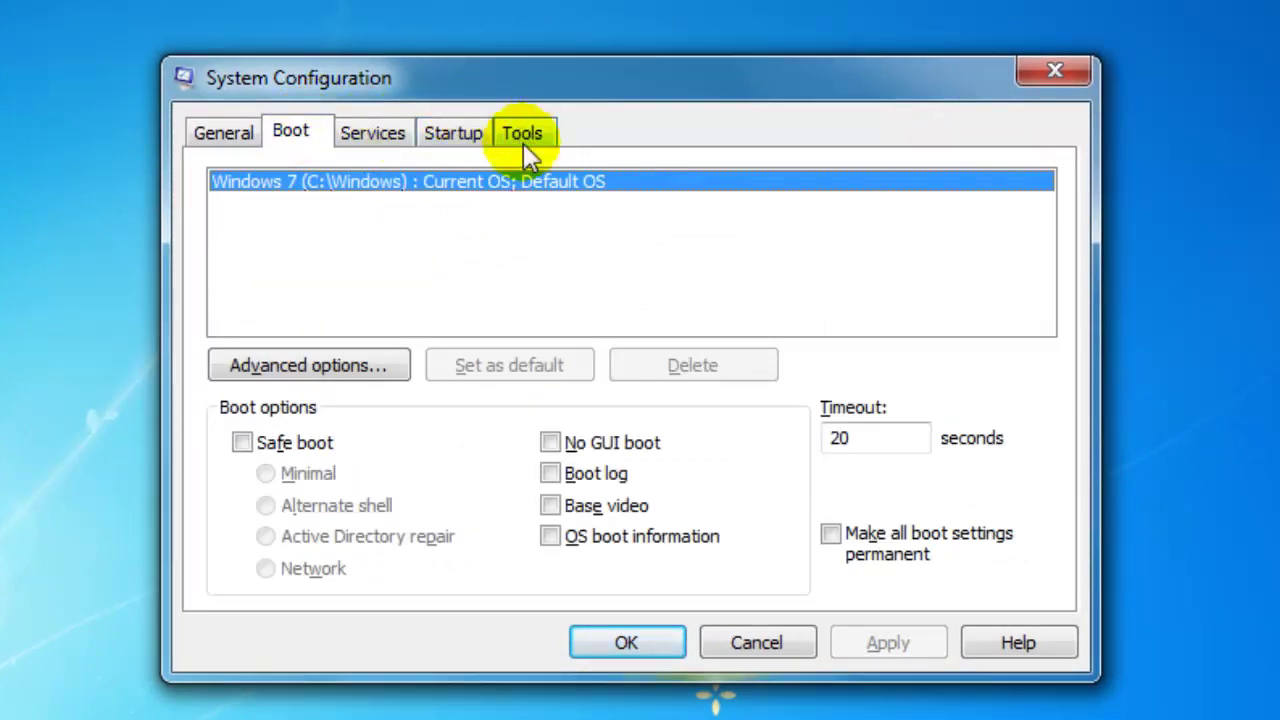
# In Advanced options, enable Number of processors and keep the count at 1.
pyautogui.click(337, 364)
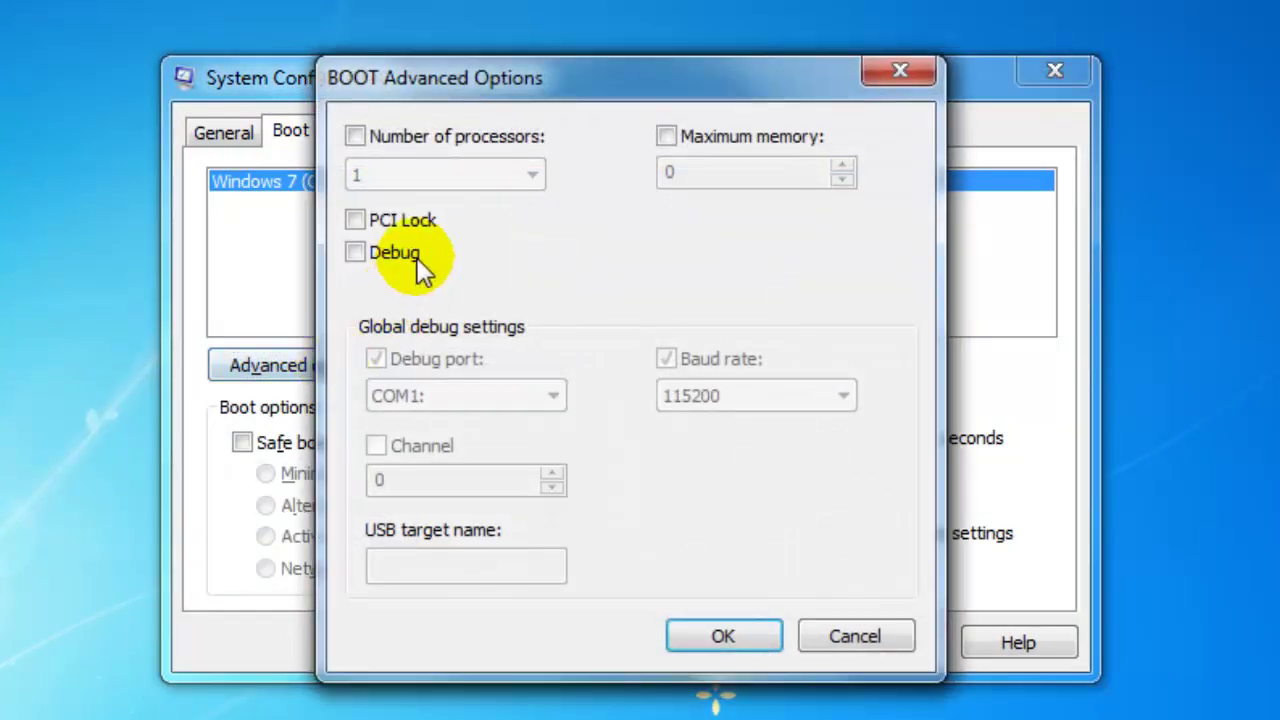
pyautogui.click(473, 138)
pyautogui.click(486, 178)
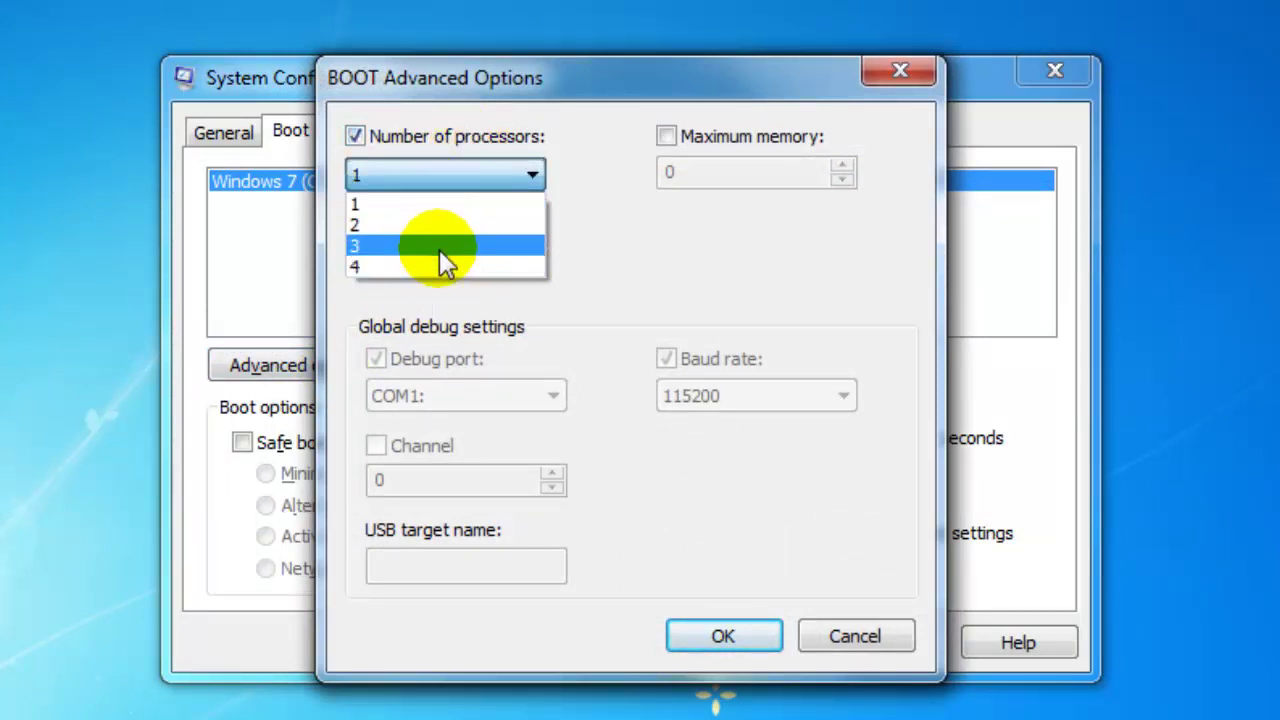
pyautogui.click(492, 205)
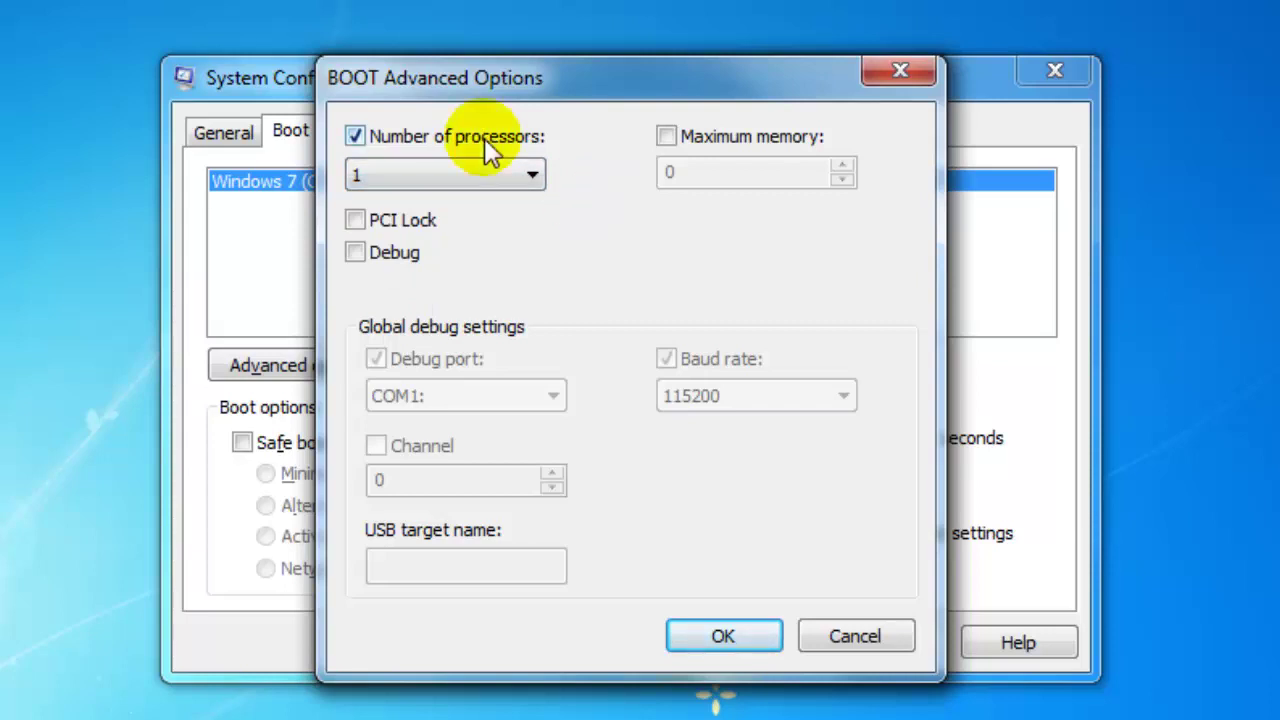